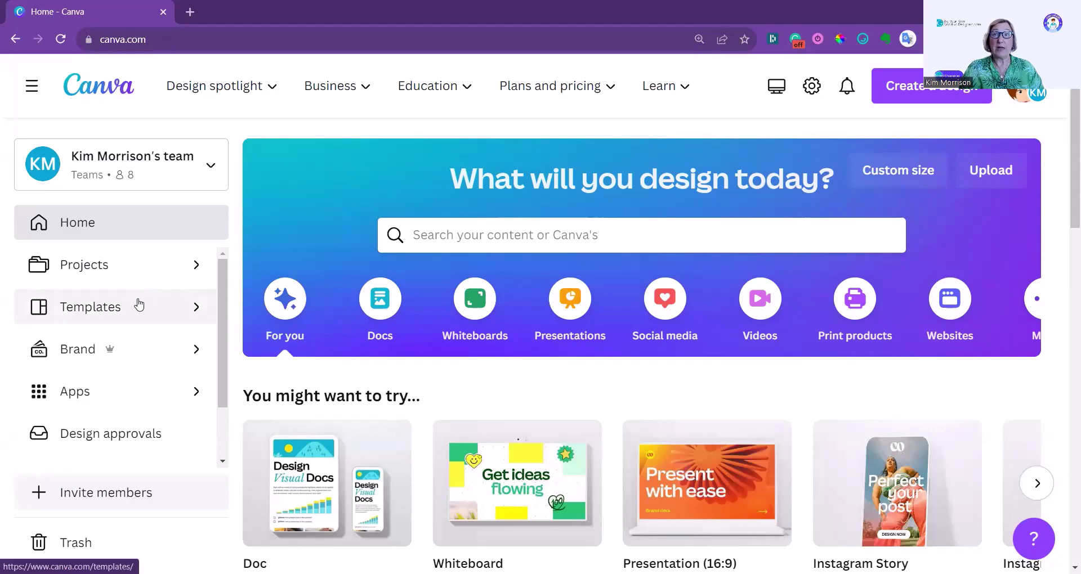
Step: Browse the available Canva apps and open the details of CanBlob among the new ones
scroll(68, 328, down, 2)
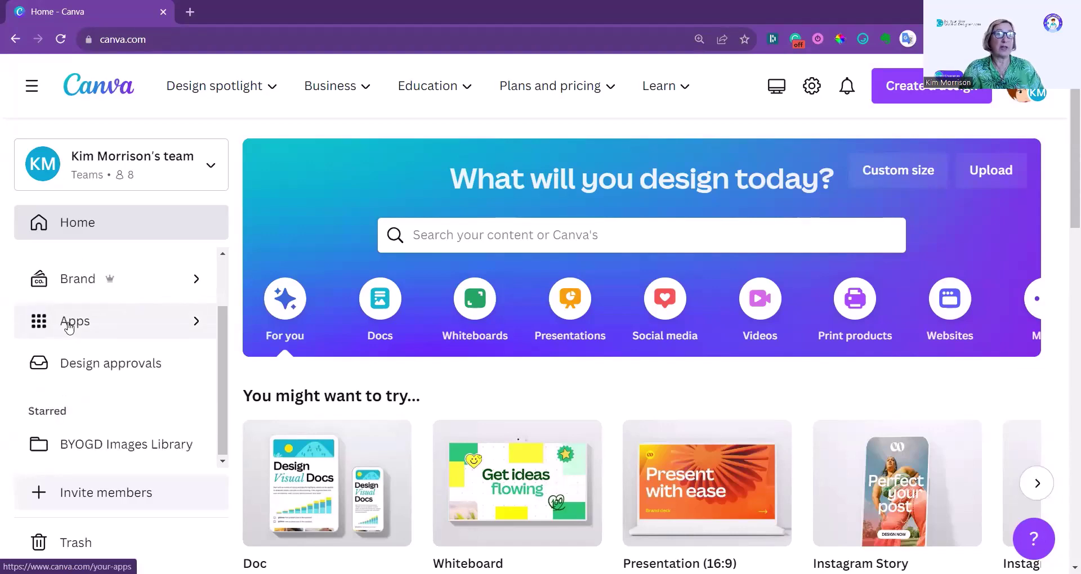
click(68, 327)
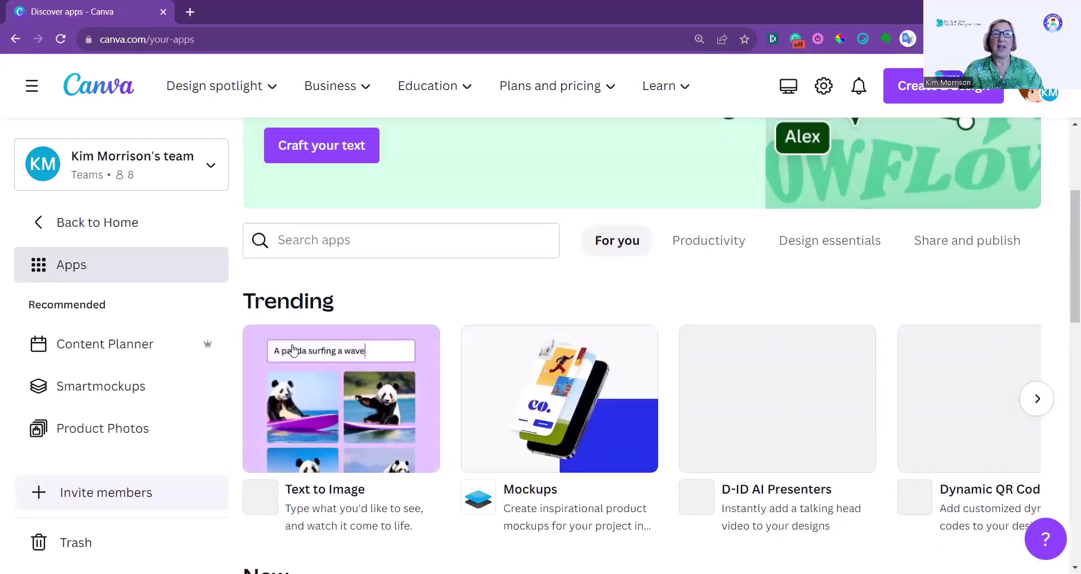
scroll(411, 327, down, 6)
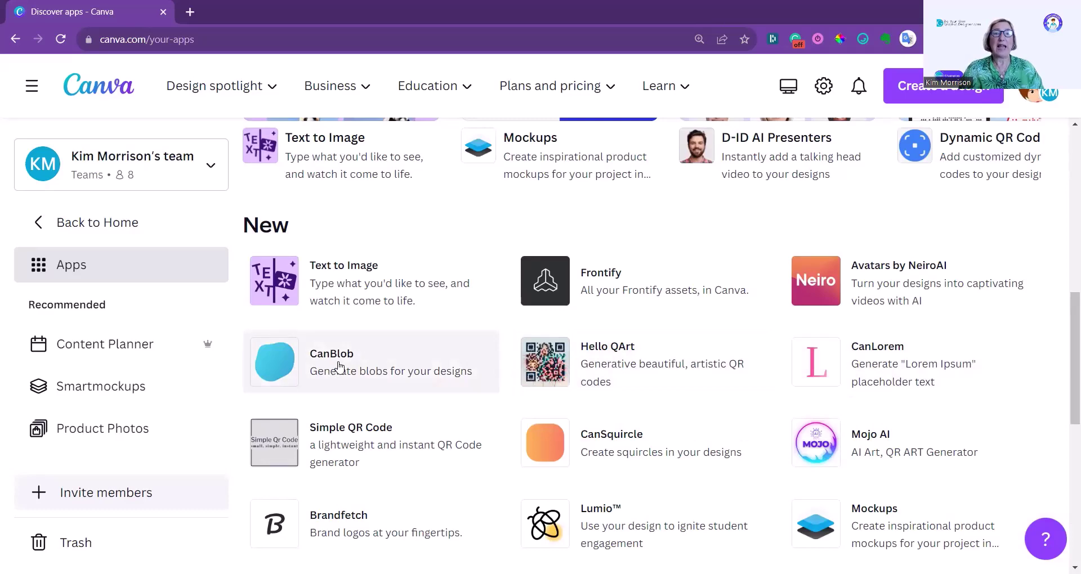
scroll(394, 367, down, 2)
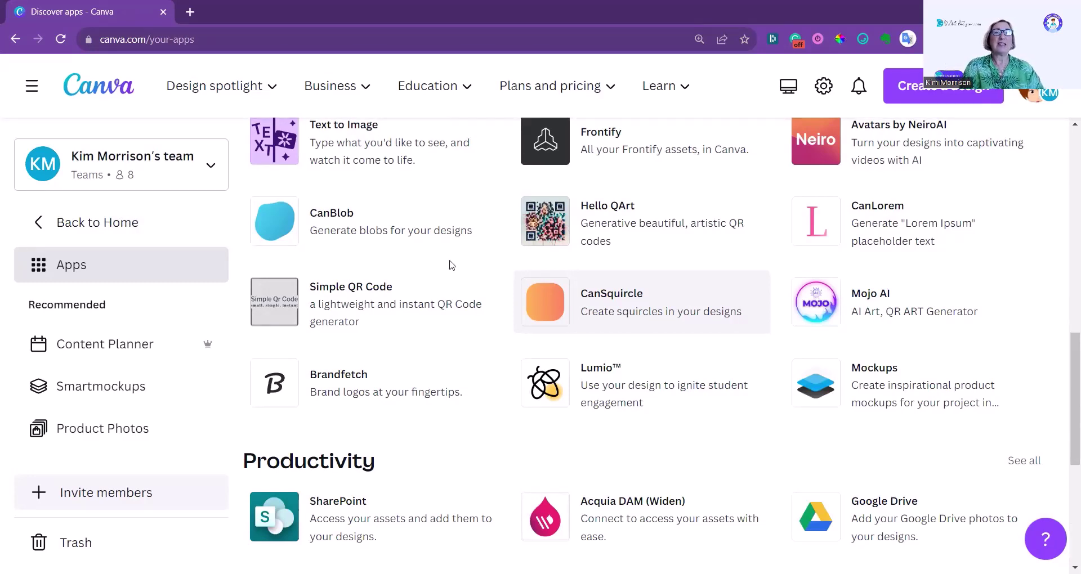
click(332, 219)
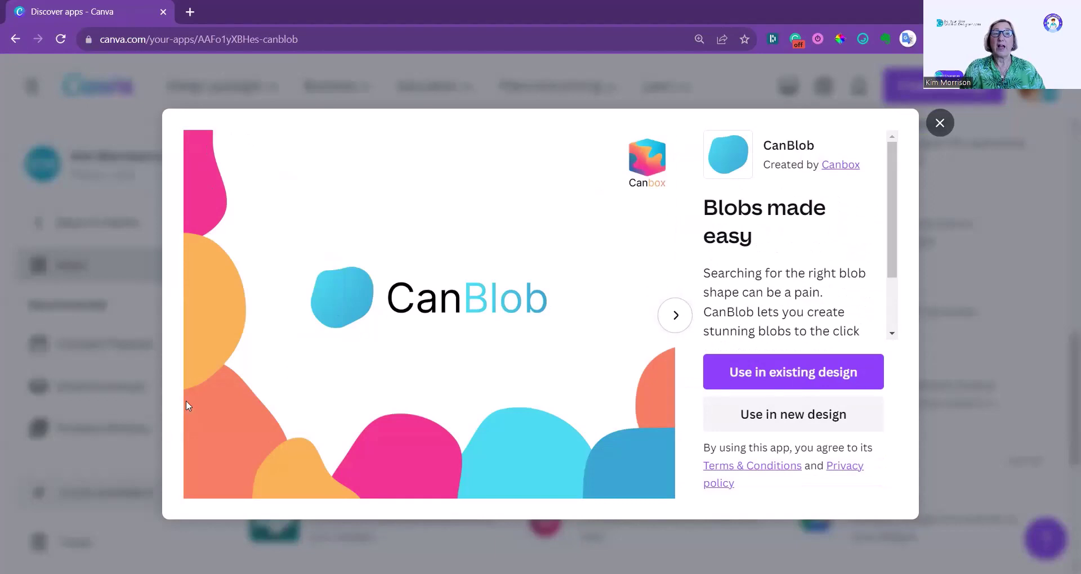
Step: Start a new Instagram Post design that uses the CanBlob app
click(792, 417)
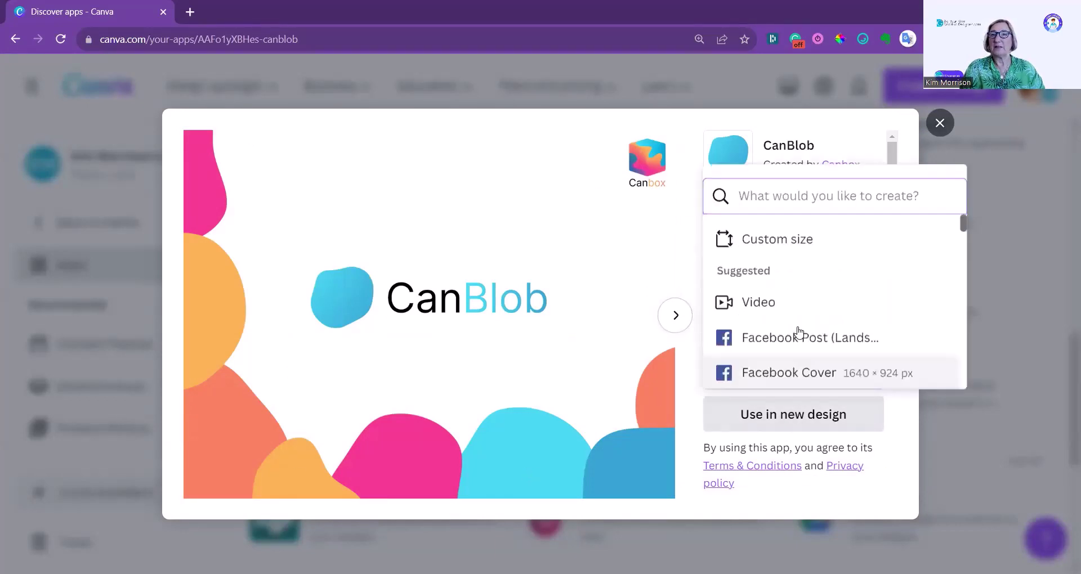
scroll(786, 335, down, 5)
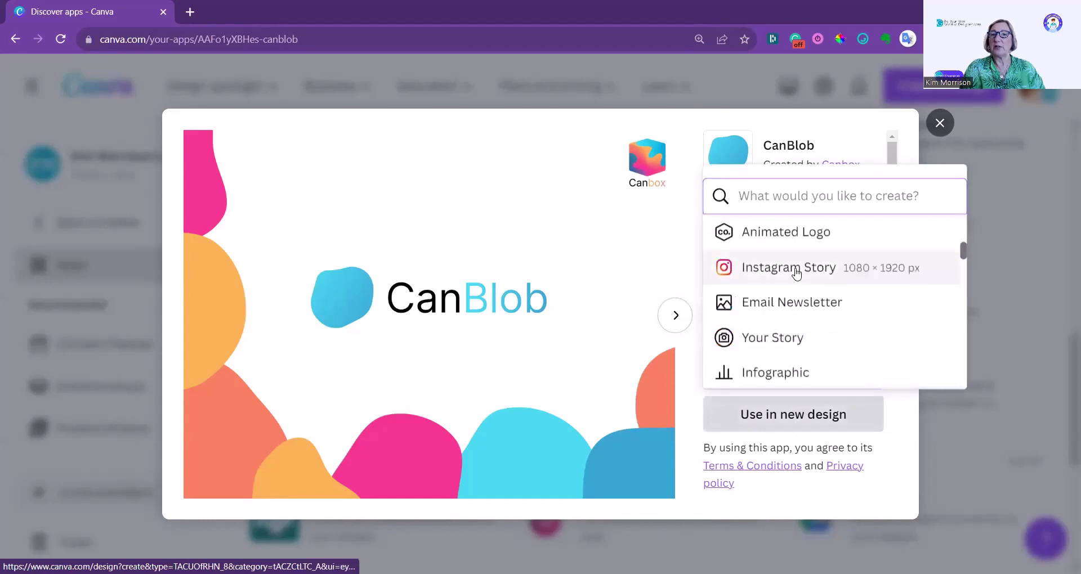
click(796, 269)
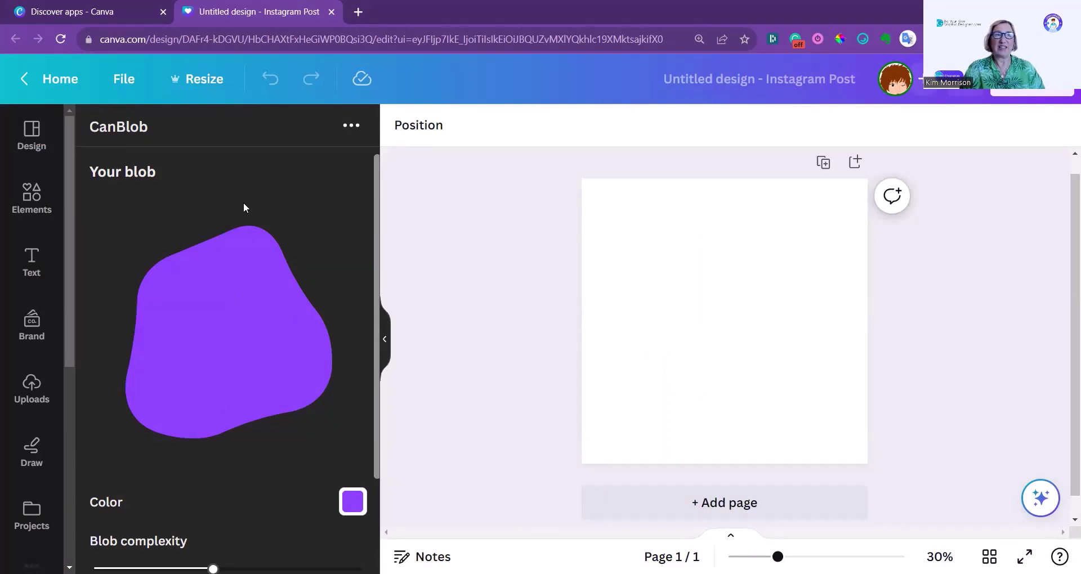
Step: Set the blob colour to hex 00AAD4 and reduce the blob complexity to 1
scroll(249, 254, down, 2)
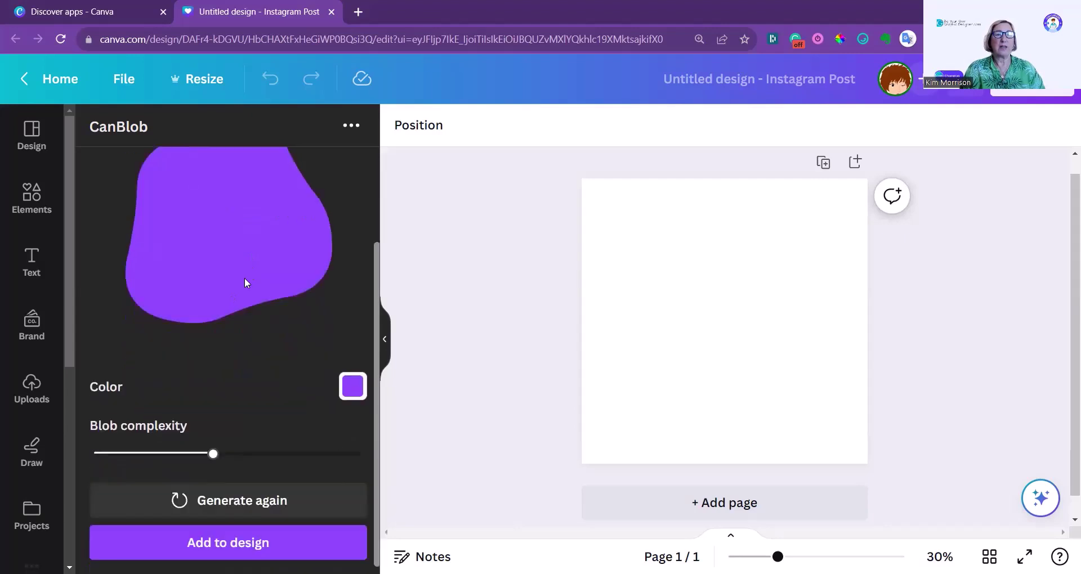
click(353, 387)
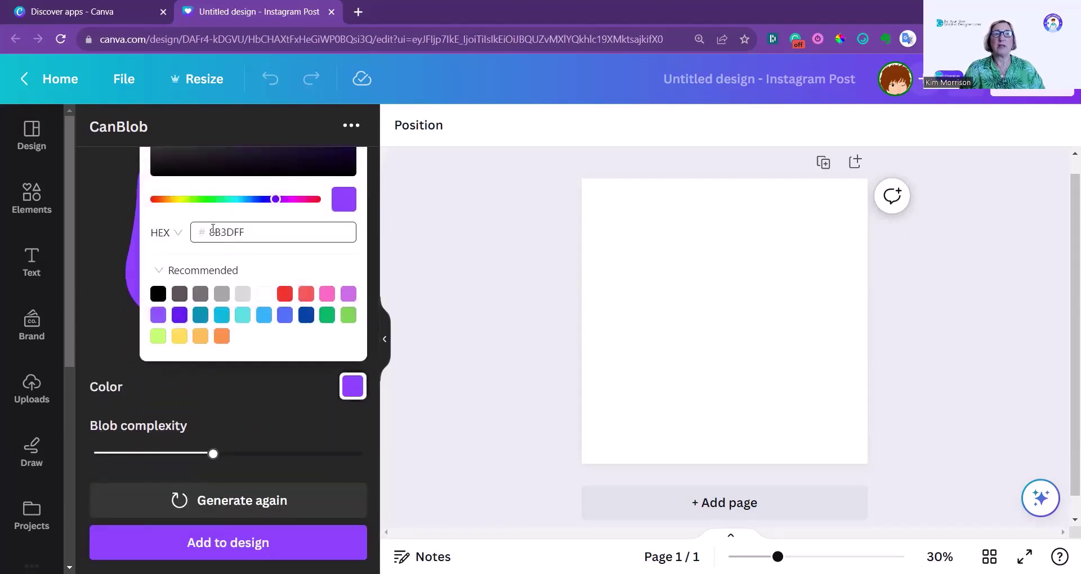
click(308, 230)
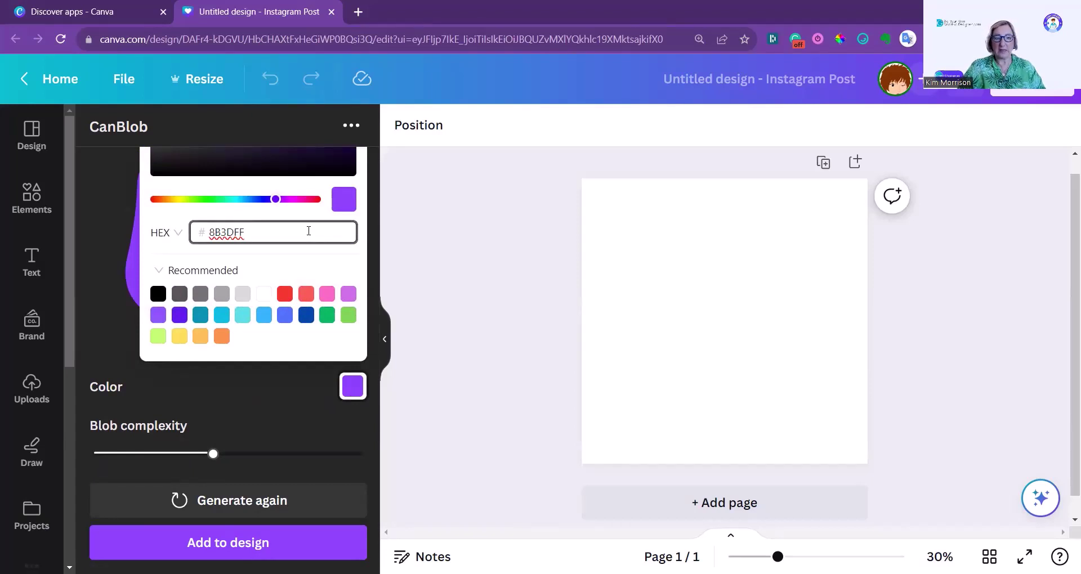
key(ctrl+a)
key(ctrl+v)
click(234, 400)
drag(219, 453, 78, 452)
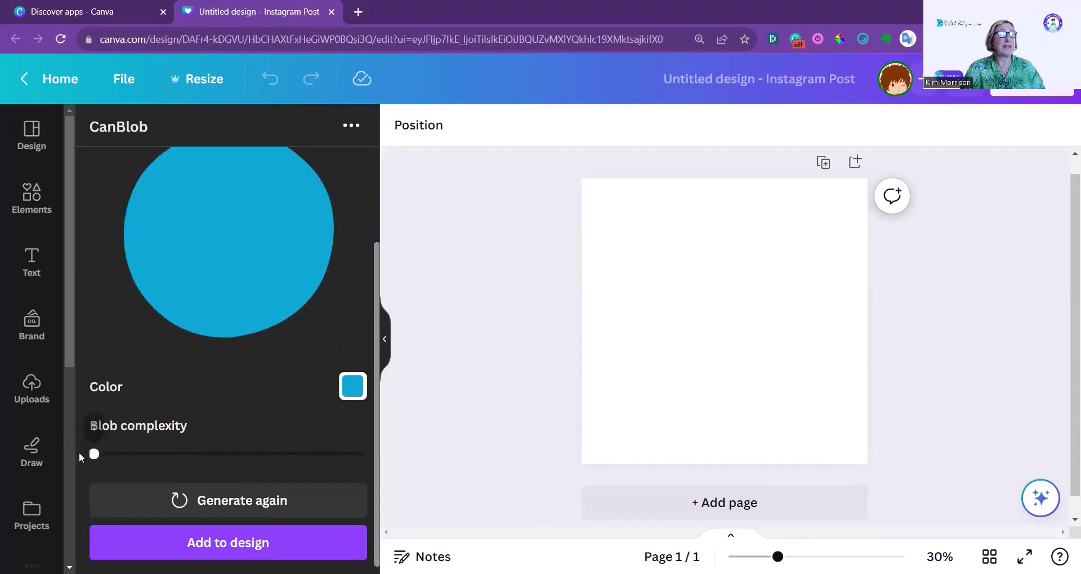
Step: Add the nearly round blue blob to the design and place it, shrunk, in the page's upper right corner
click(238, 333)
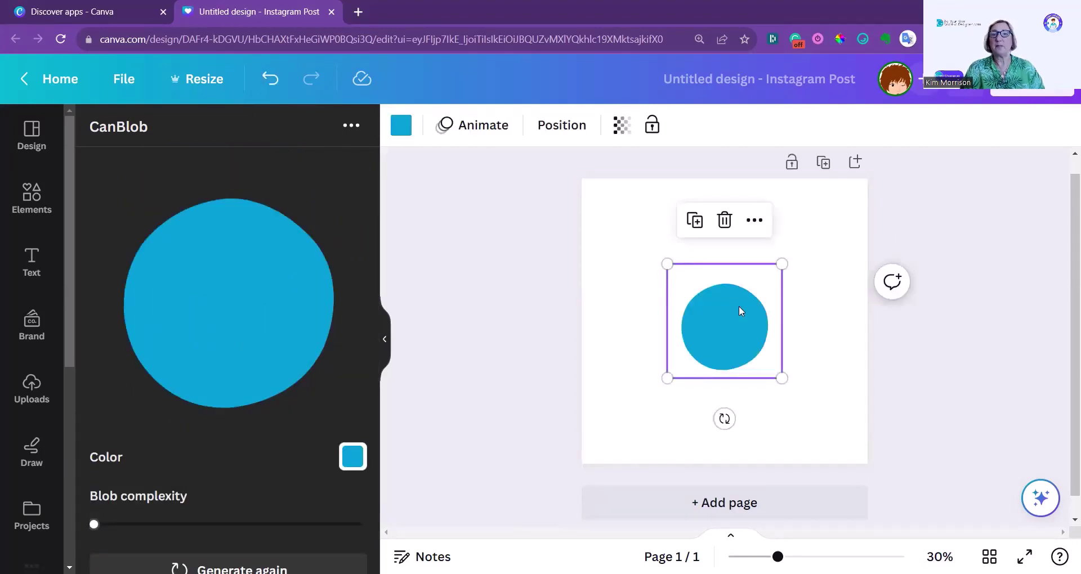
drag(730, 314, 801, 233)
drag(737, 298, 793, 241)
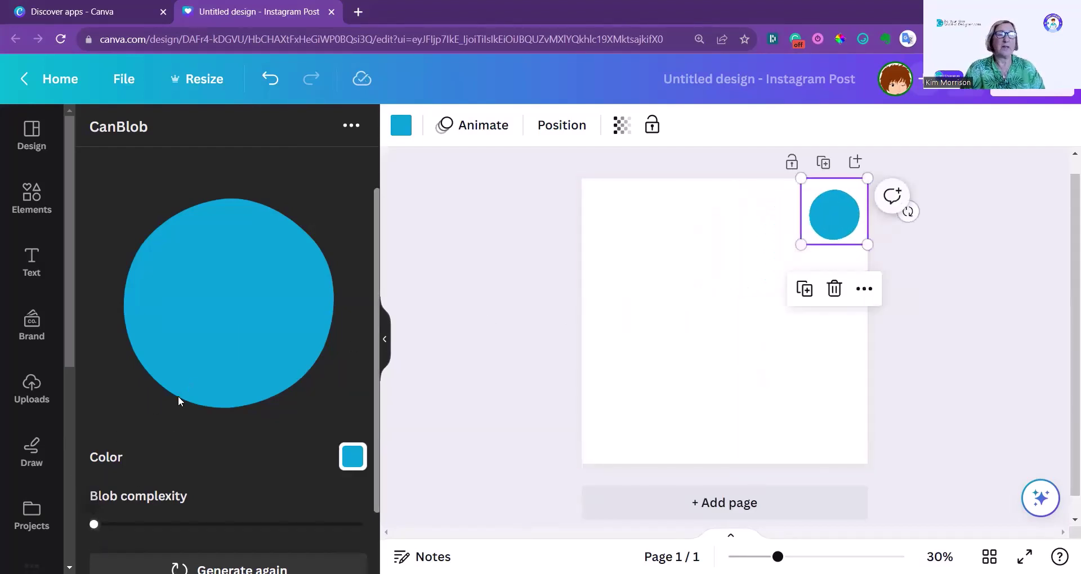
Step: Raise the blob complexity to 10 and add the wavy blob, slightly reduced, in the page's lower left corner
click(94, 525)
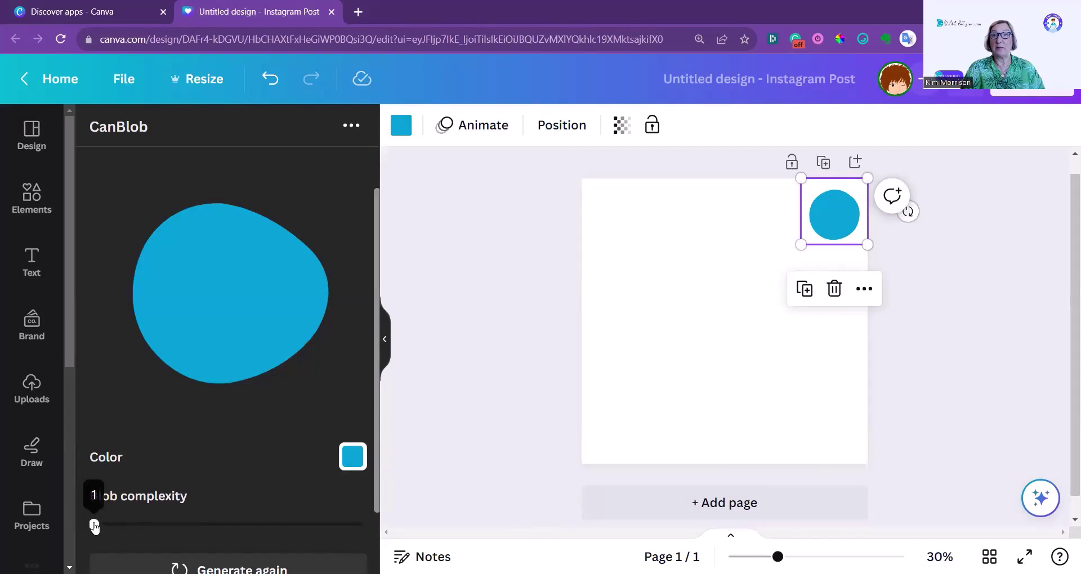
drag(94, 527, 171, 529)
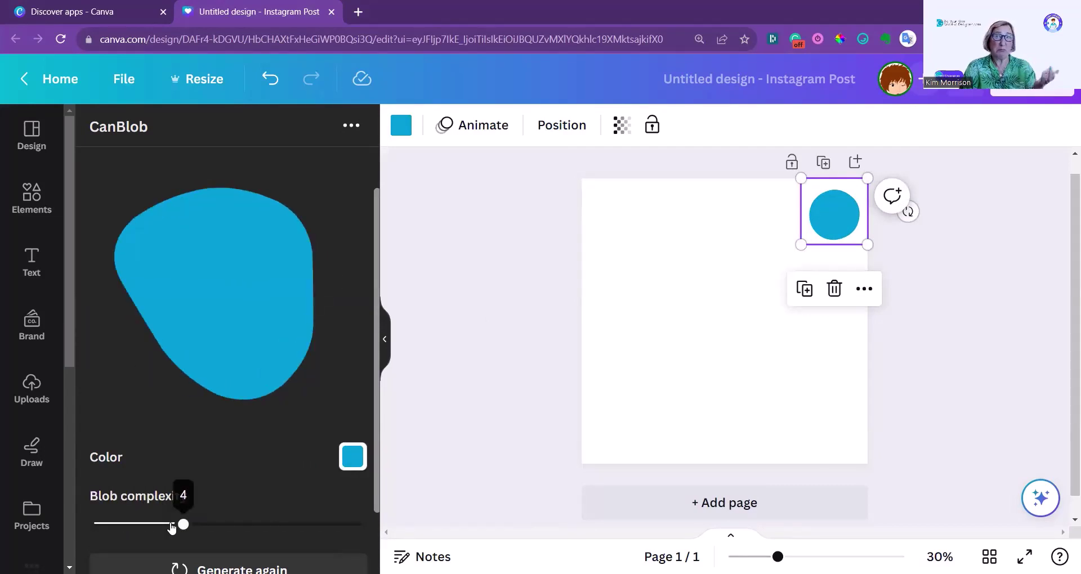
drag(171, 530, 363, 526)
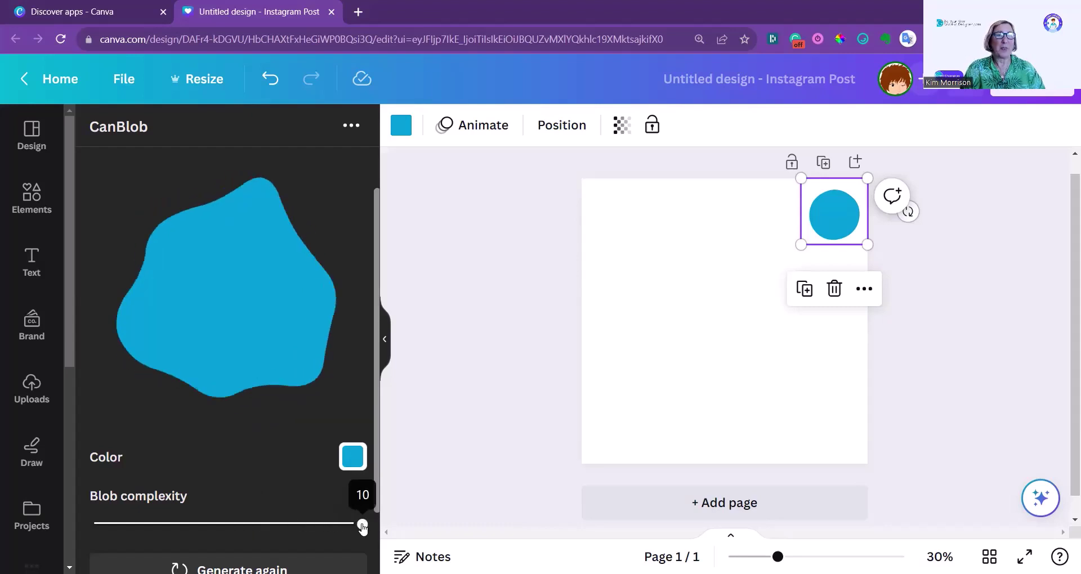
click(241, 309)
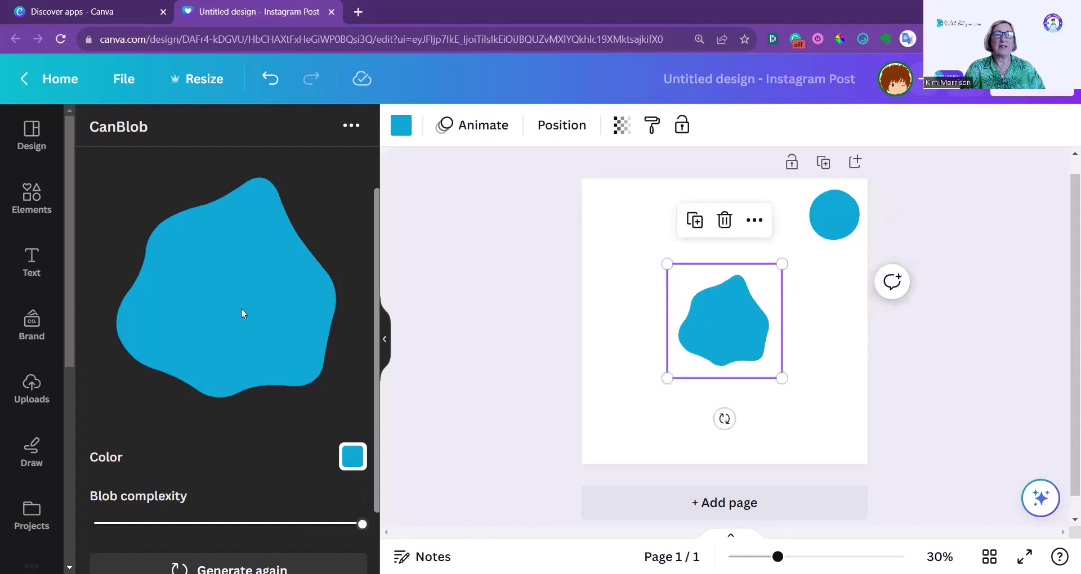
drag(686, 342, 599, 456)
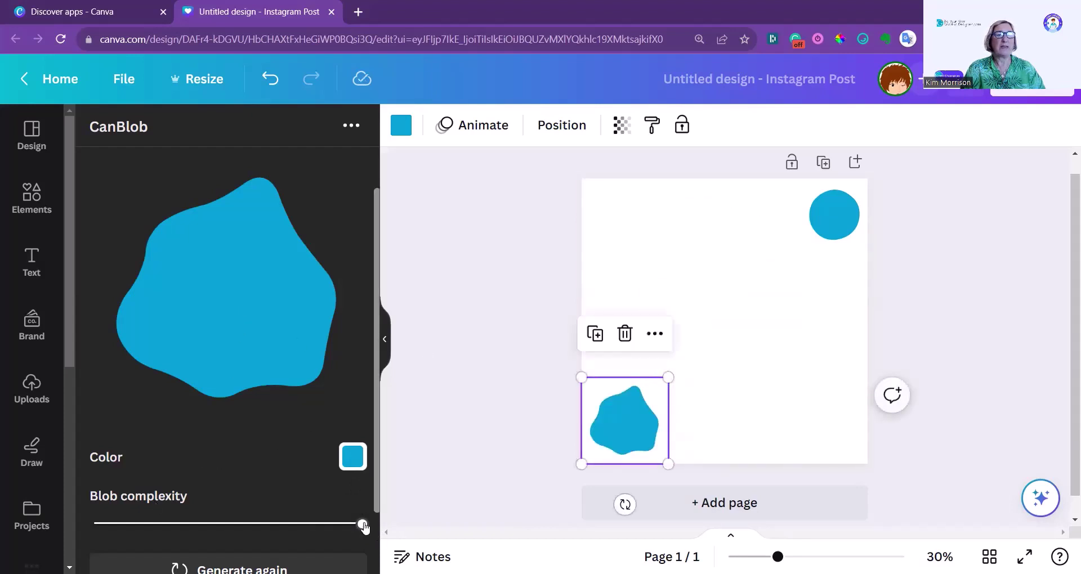
Step: Lower the blob complexity to a medium level and add the blob, slightly reduced, near the middle of the page
drag(362, 524, 227, 523)
click(234, 312)
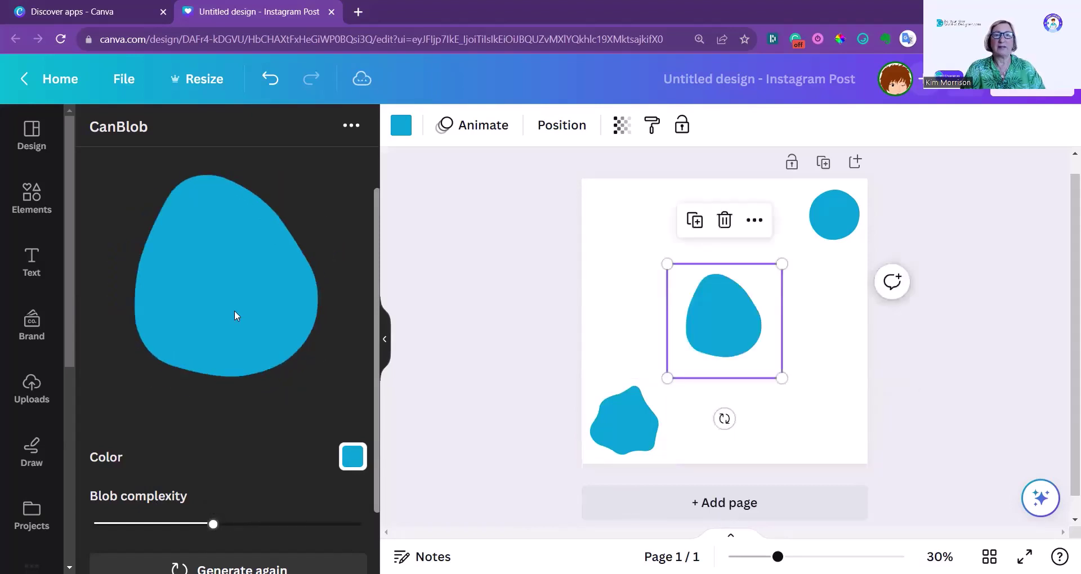
drag(782, 378, 763, 362)
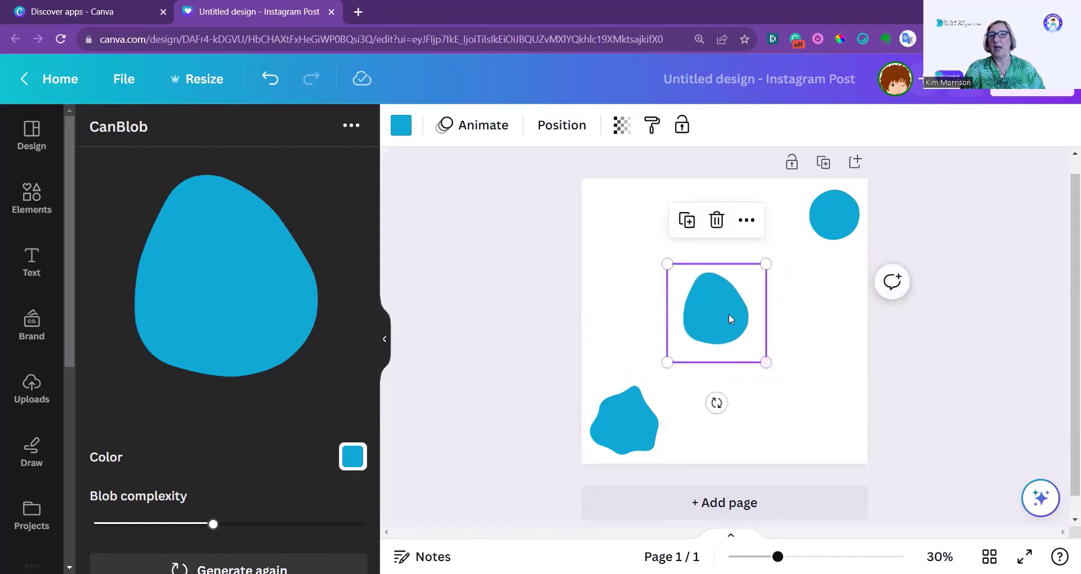
drag(731, 316, 746, 319)
Step: Change the colour of the blob in the middle of the page to pale yellow using a pasted hex code
click(343, 461)
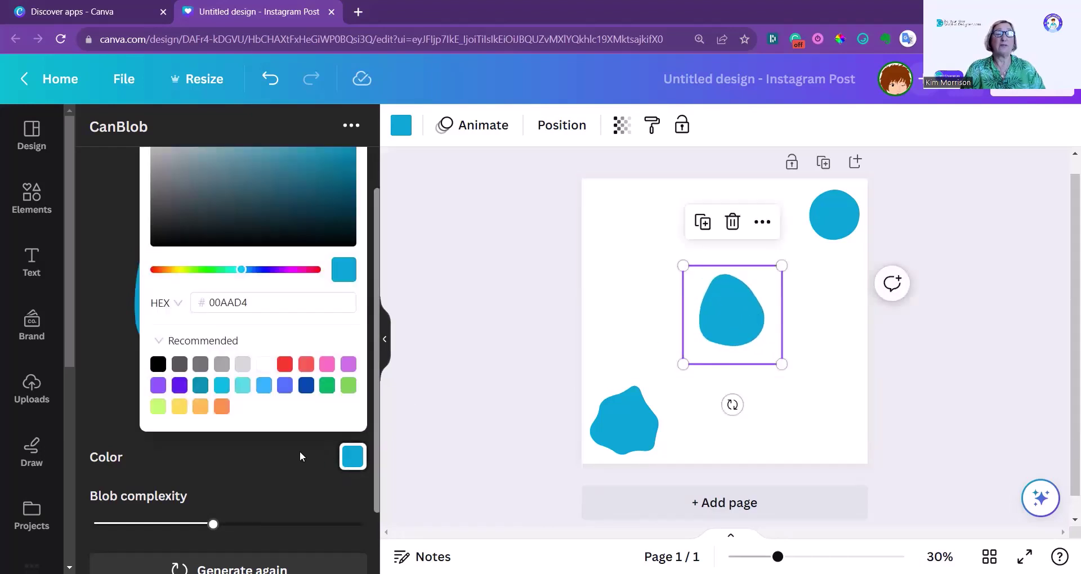
drag(209, 303, 264, 303)
key(ctrl+v)
click(260, 480)
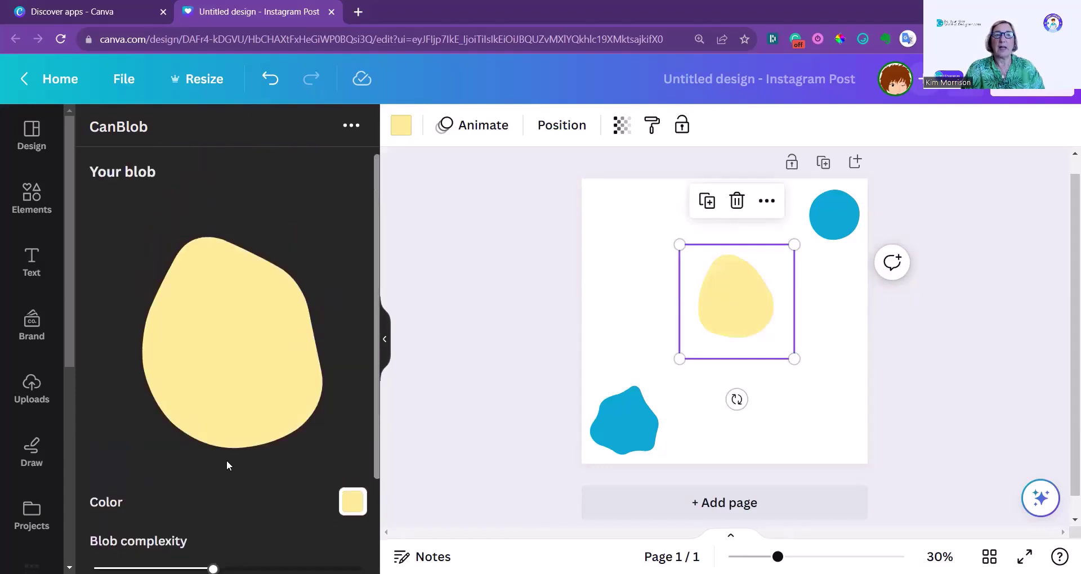
Step: Generate several new shapes for the yellow blob and replace the one in the middle of the page with the final shape
scroll(226, 459, down, 1)
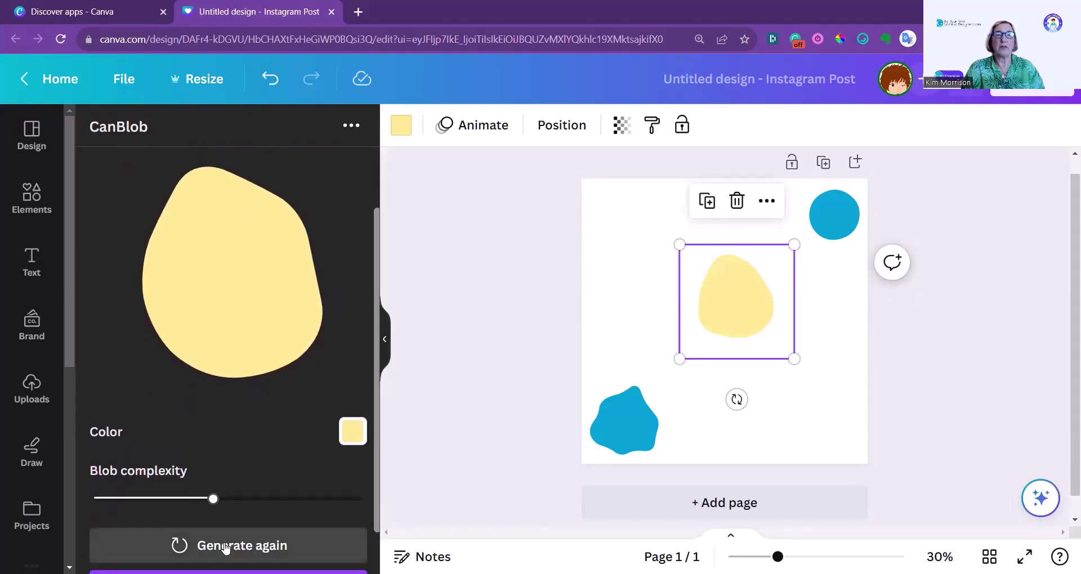
click(225, 548)
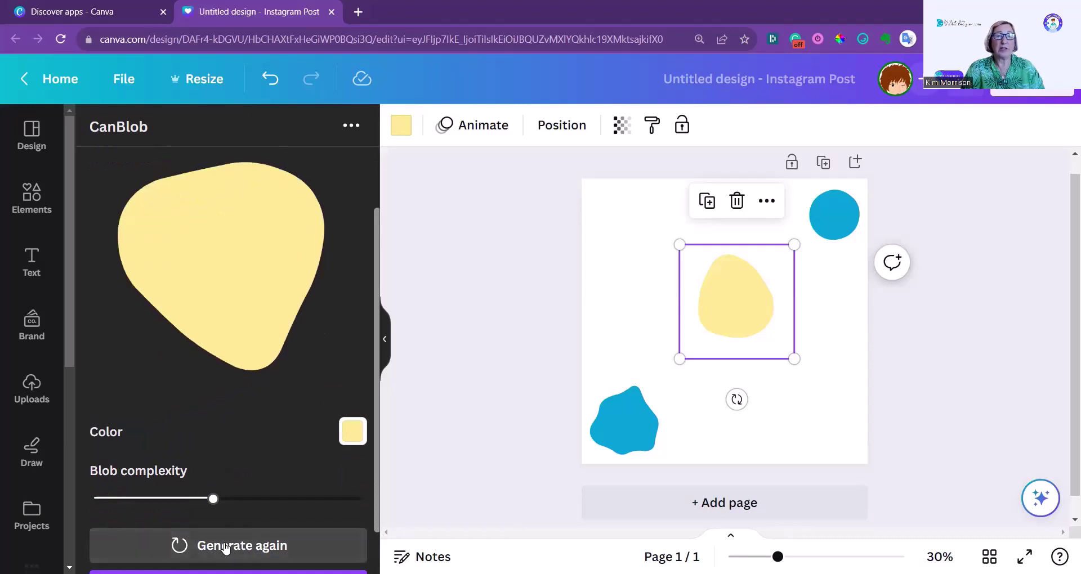
click(225, 547)
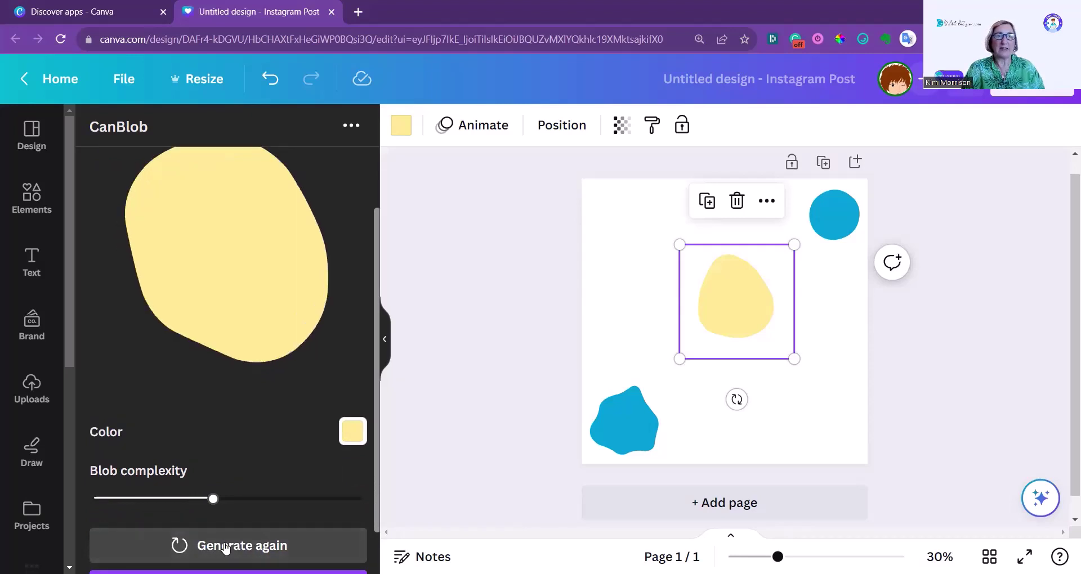
click(225, 547)
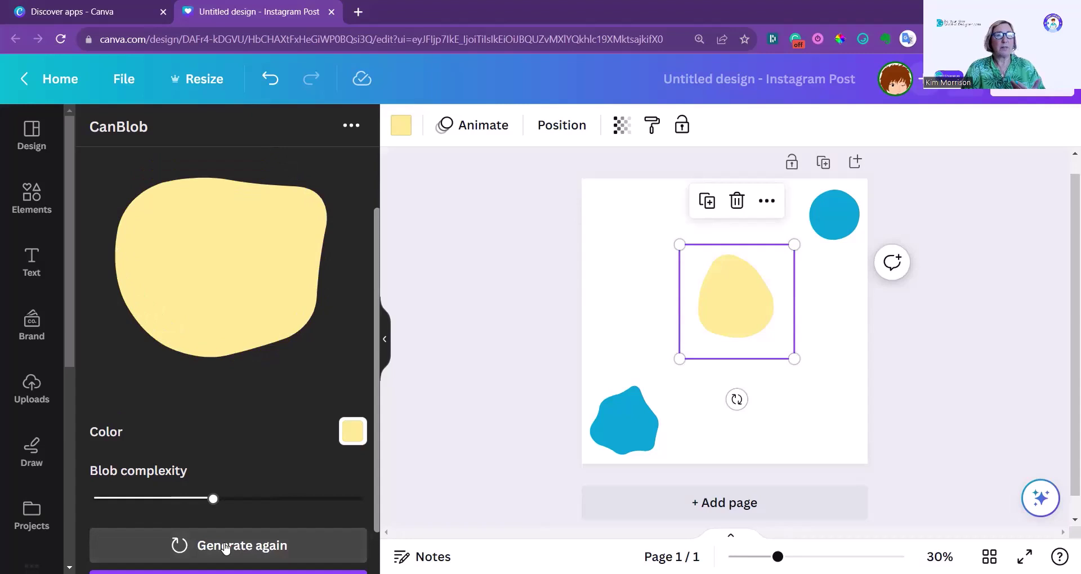
click(225, 547)
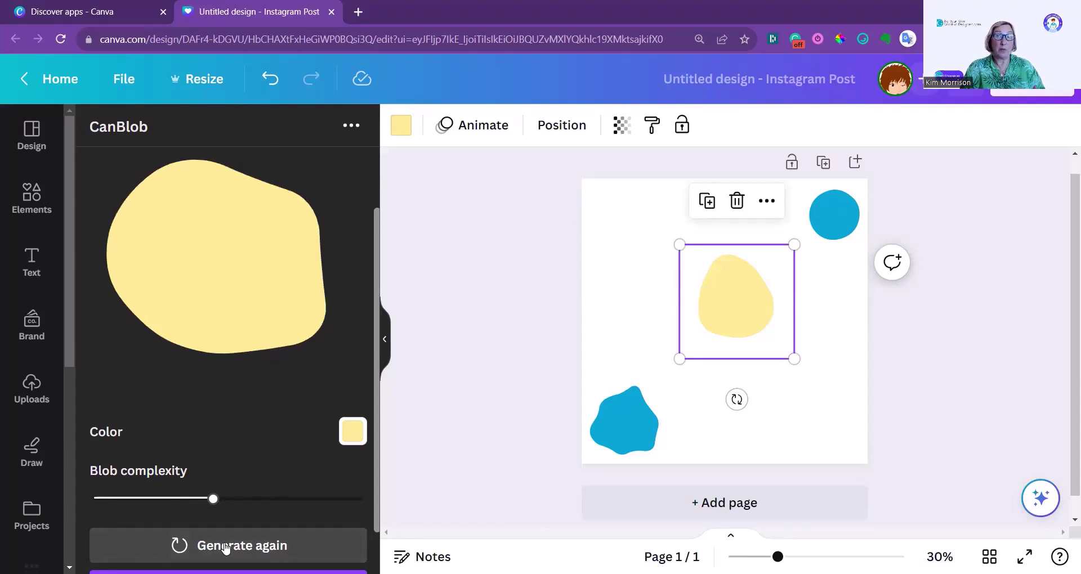
click(225, 547)
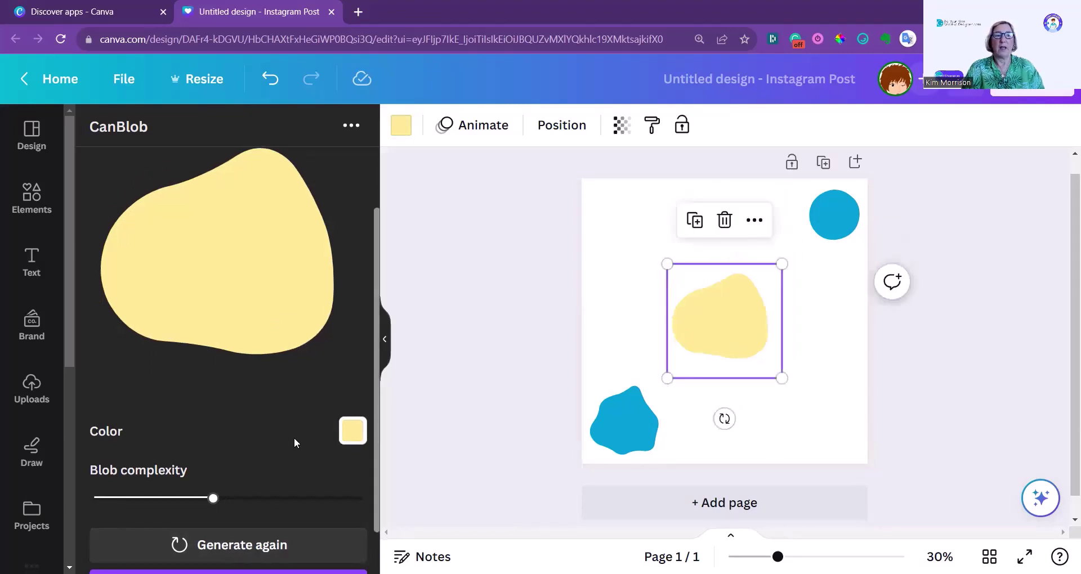
Step: Shrink the yellow blob in the middle of the page slightly and collapse the CanBlob options
scroll(290, 440, down, 1)
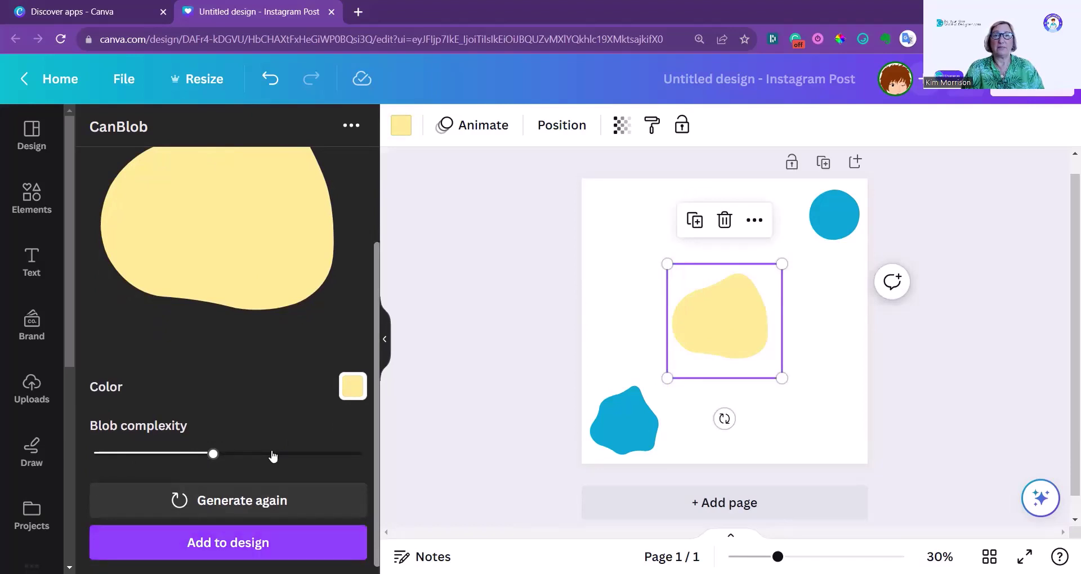
scroll(268, 462, up, 3)
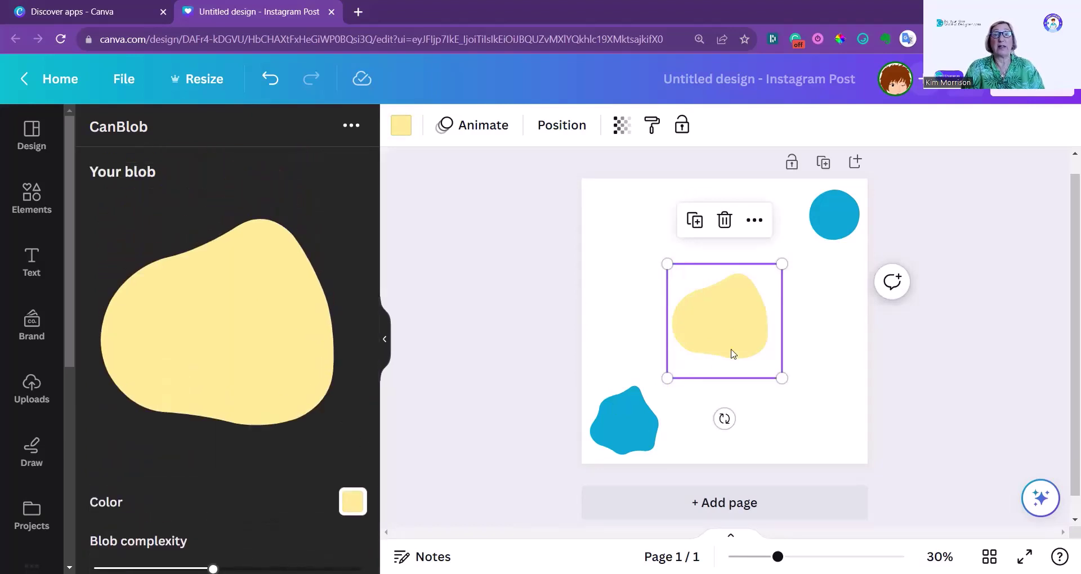
drag(782, 378, 775, 364)
click(385, 338)
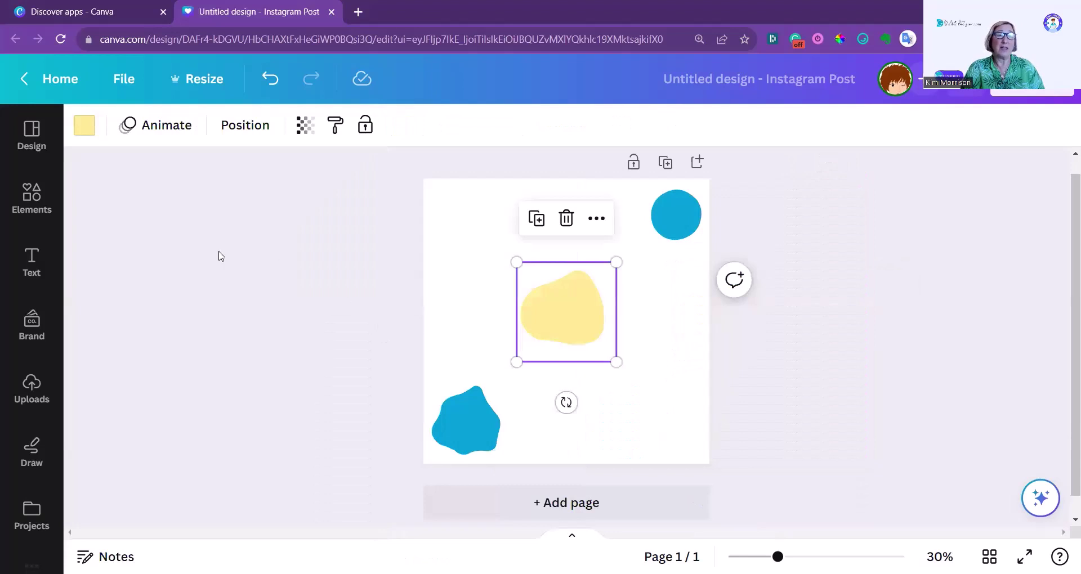
Step: Recolour the blue circle in the page's upper-right corner with the pink from the BYOGD brand colours
click(673, 218)
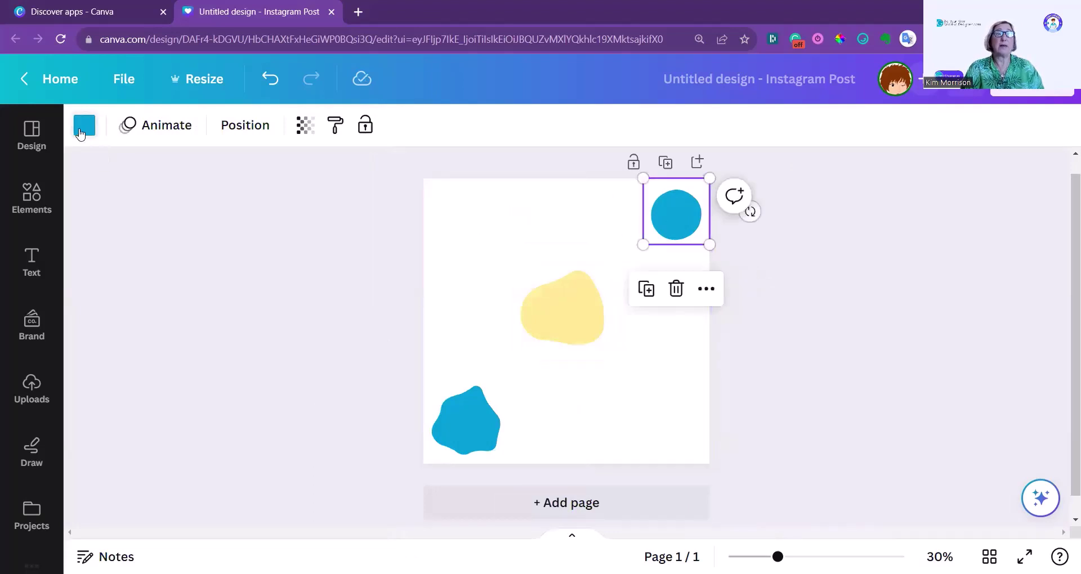
click(83, 134)
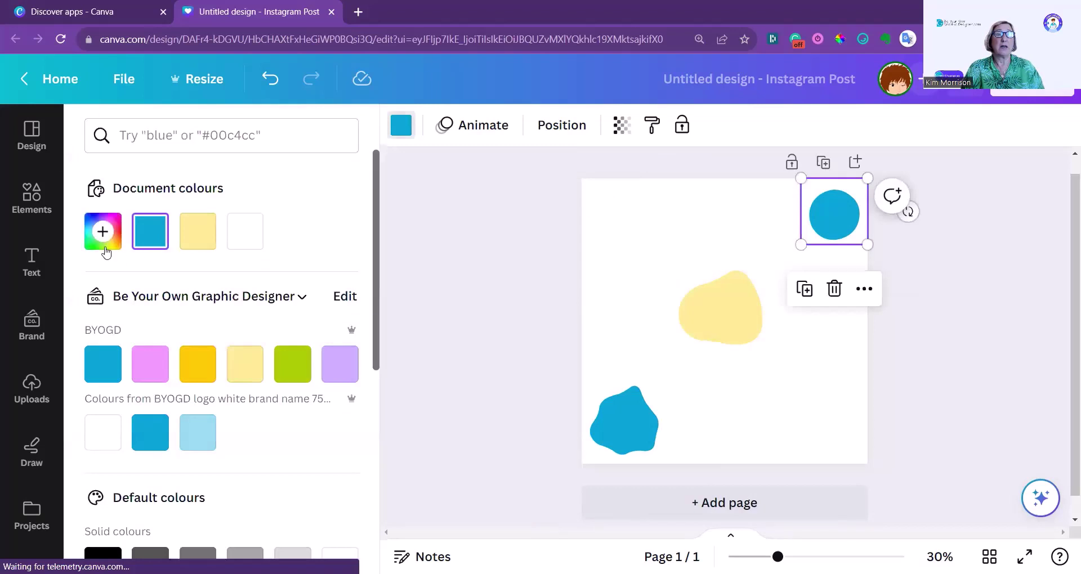
click(103, 234)
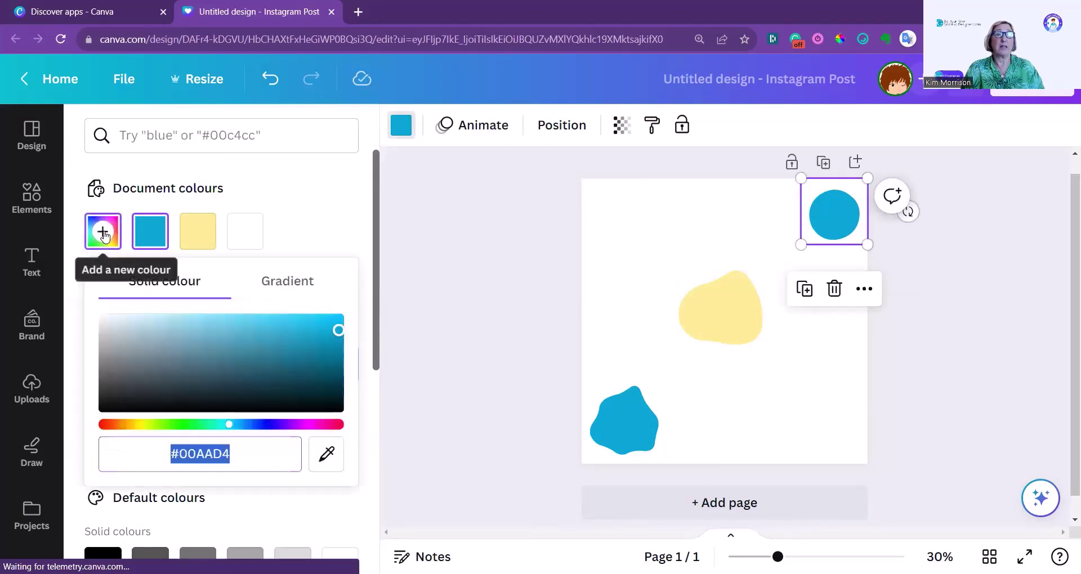
key(Escape)
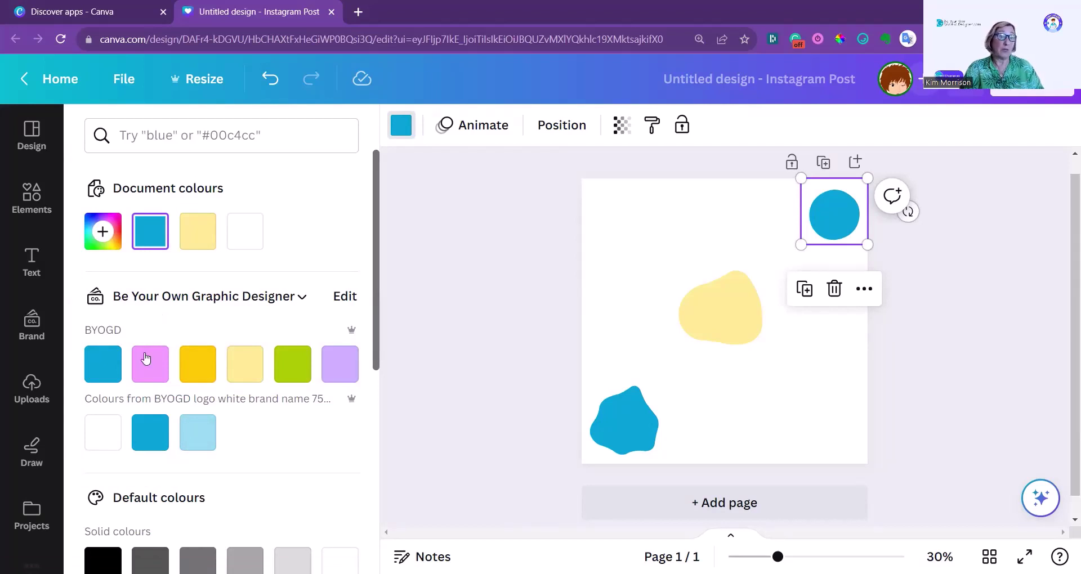
click(148, 371)
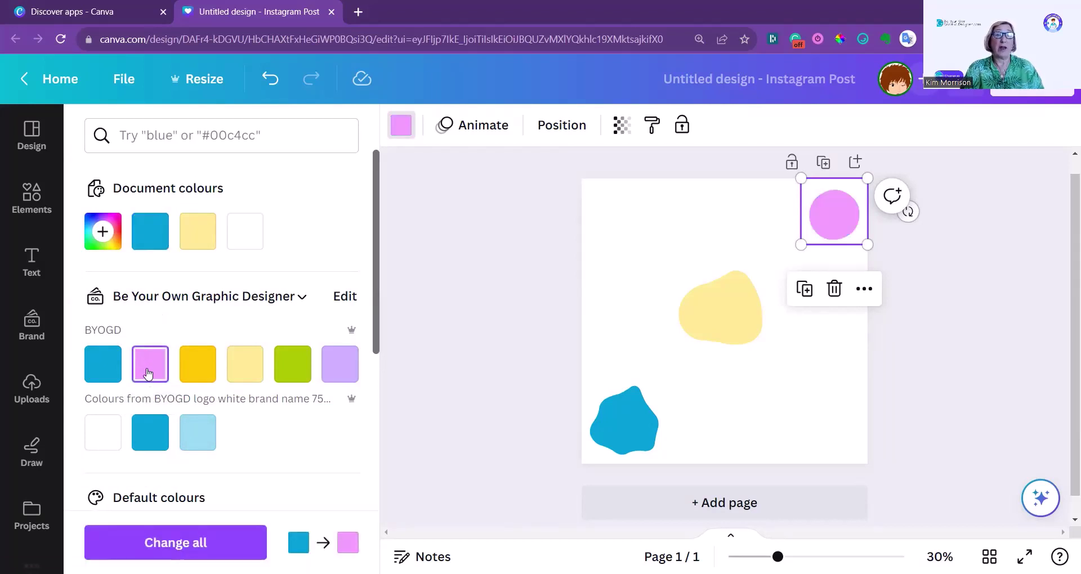
key(Escape)
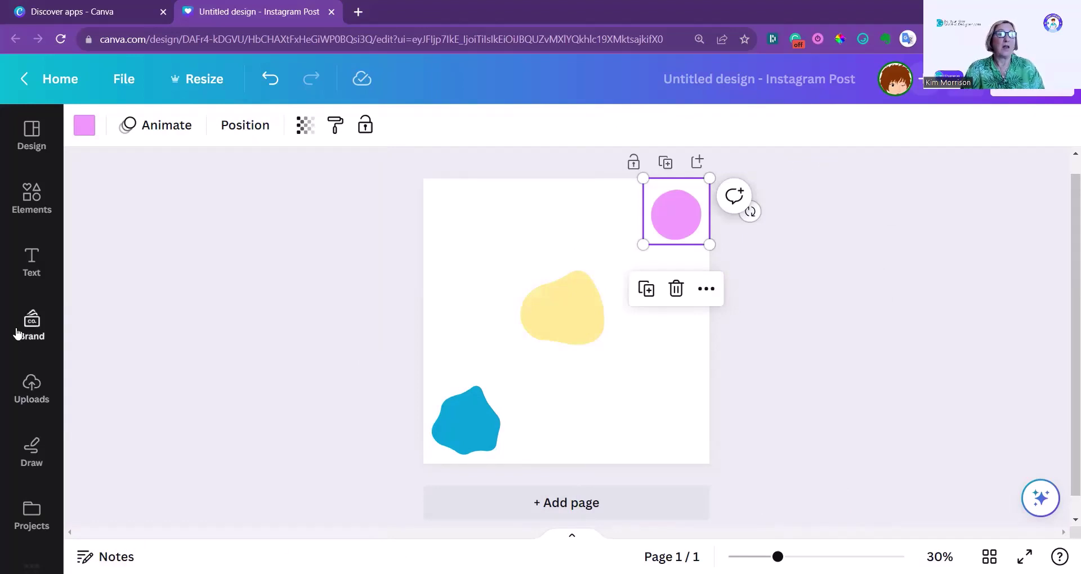
Step: Open the CanSquircle app and set the squircle colour to hex FFCC00
scroll(17, 337, down, 5)
scroll(16, 353, down, 2)
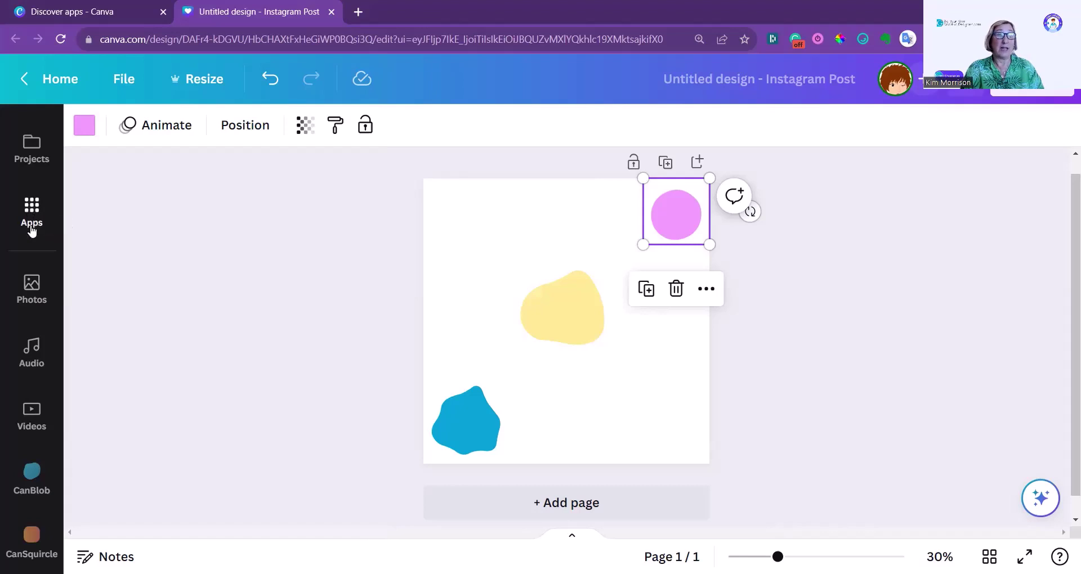
click(35, 535)
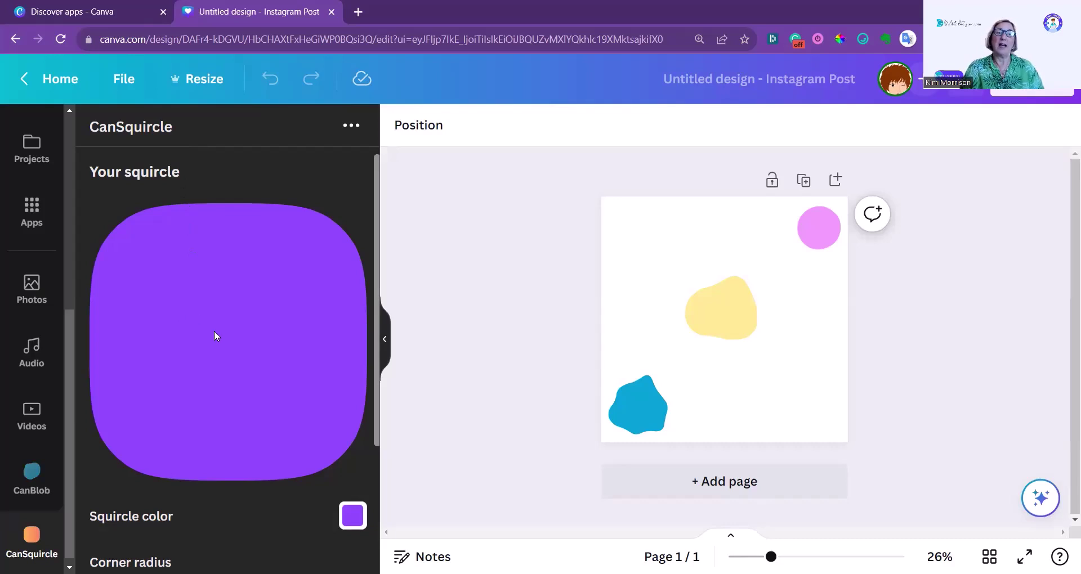
scroll(215, 332, down, 2)
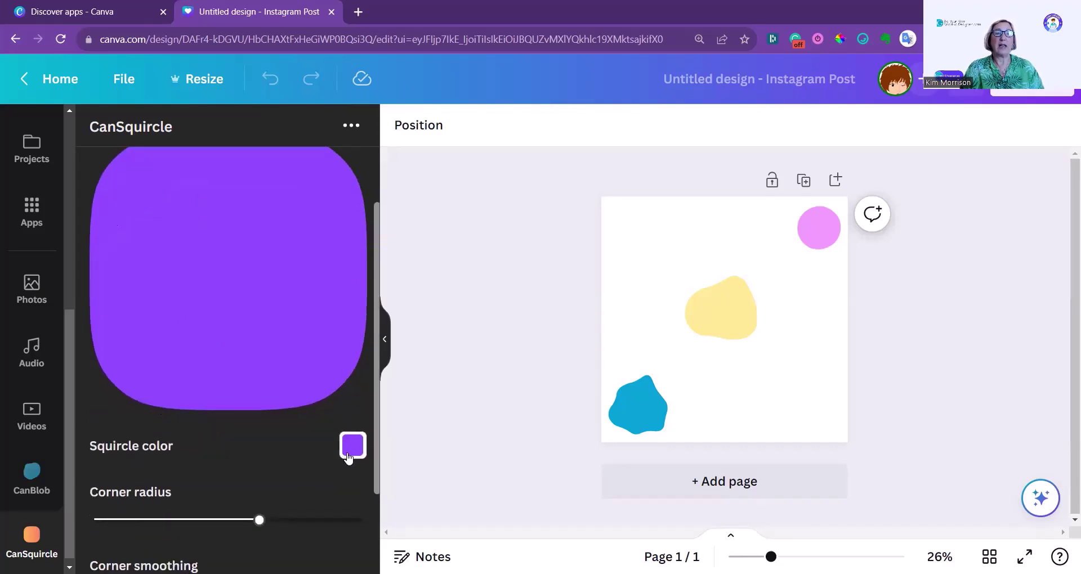
click(349, 446)
click(210, 290)
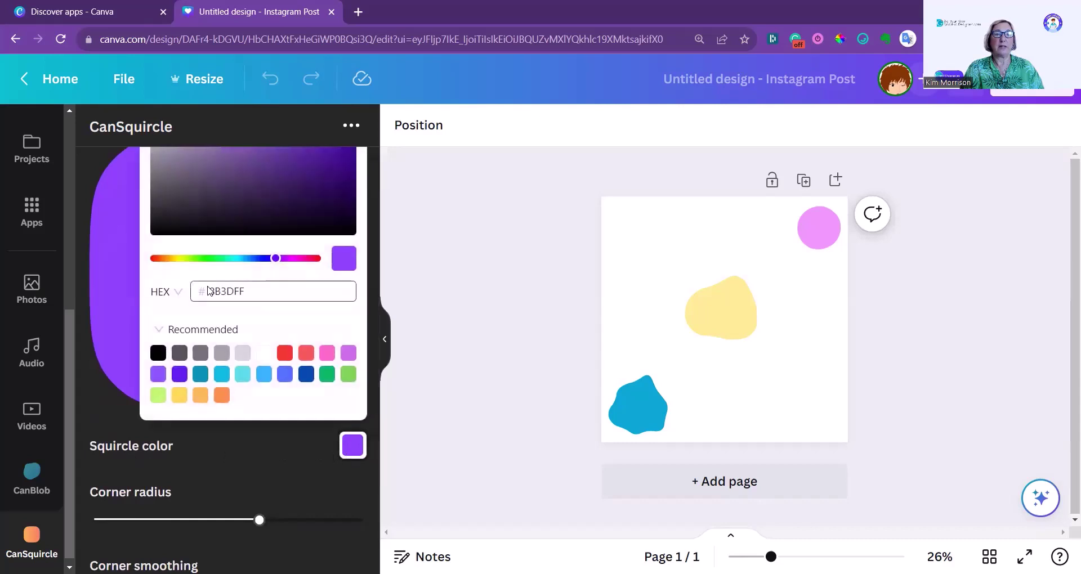
drag(248, 293, 190, 299)
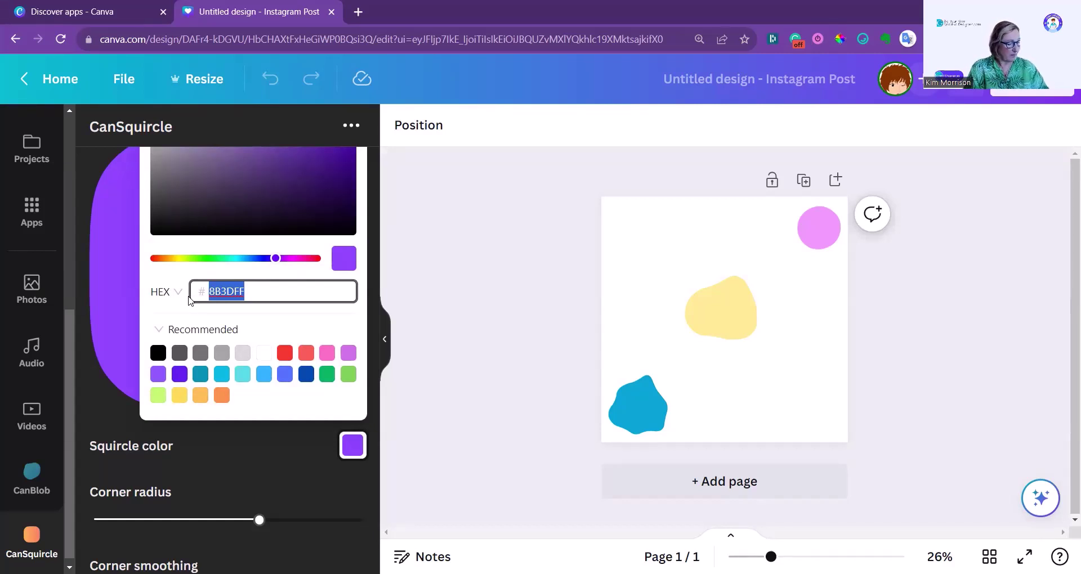
text(FFCC00)
click(235, 468)
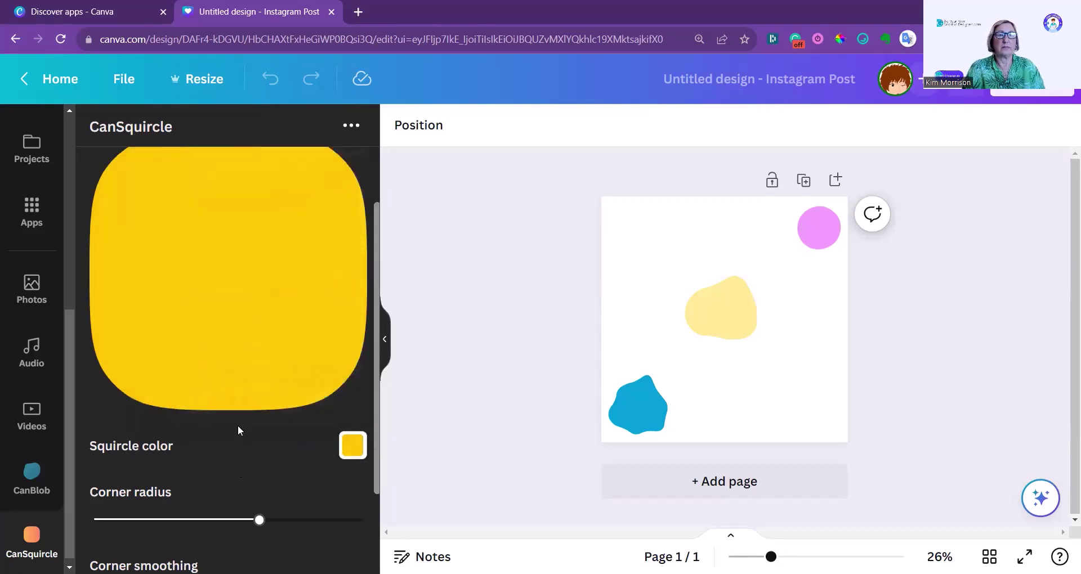
Step: Reduce the squircle's corner radius to the minimum and add the resulting square, made smaller, to the page's upper-left corner
key(ctrl+0)
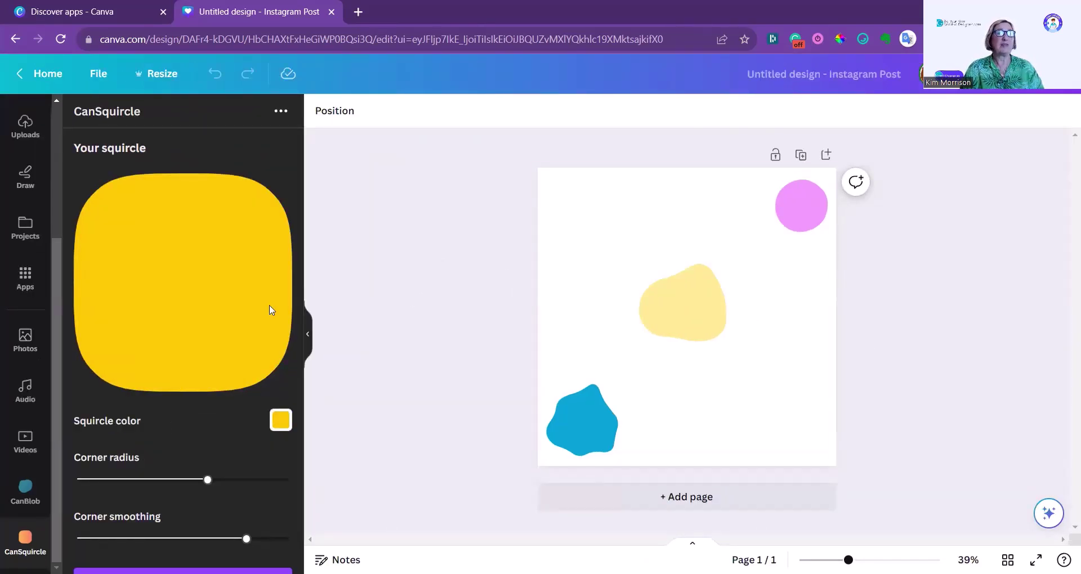
scroll(163, 349, down, 1)
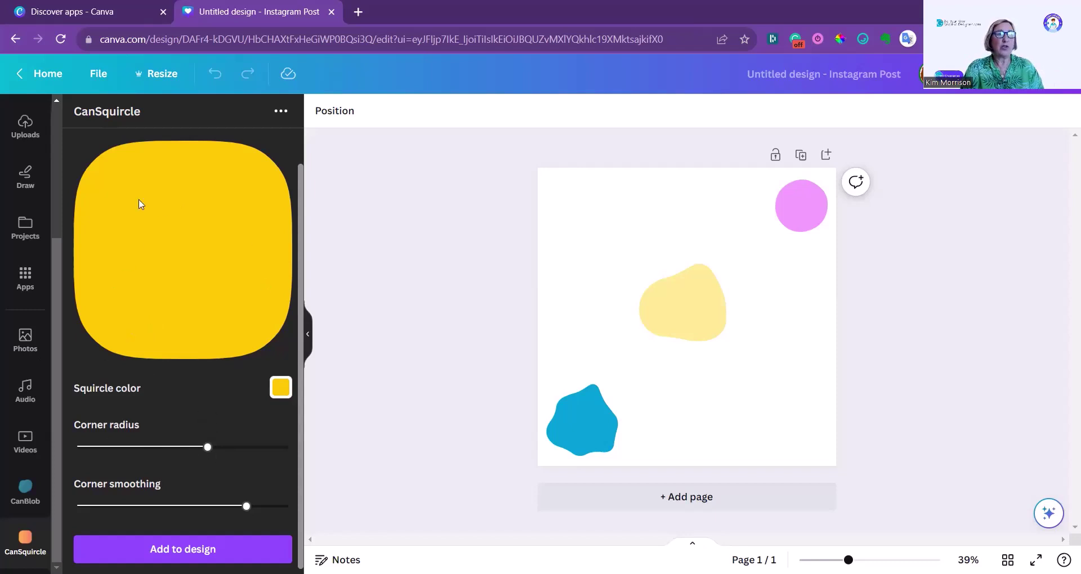
mouse_move(208, 448)
drag(208, 449, 77, 448)
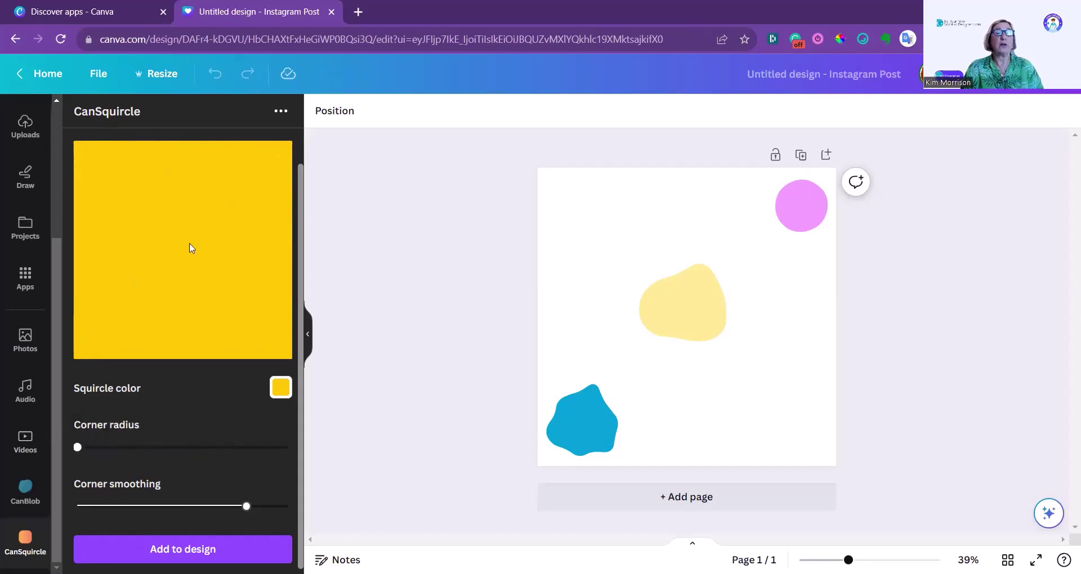
click(206, 296)
drag(675, 312, 601, 258)
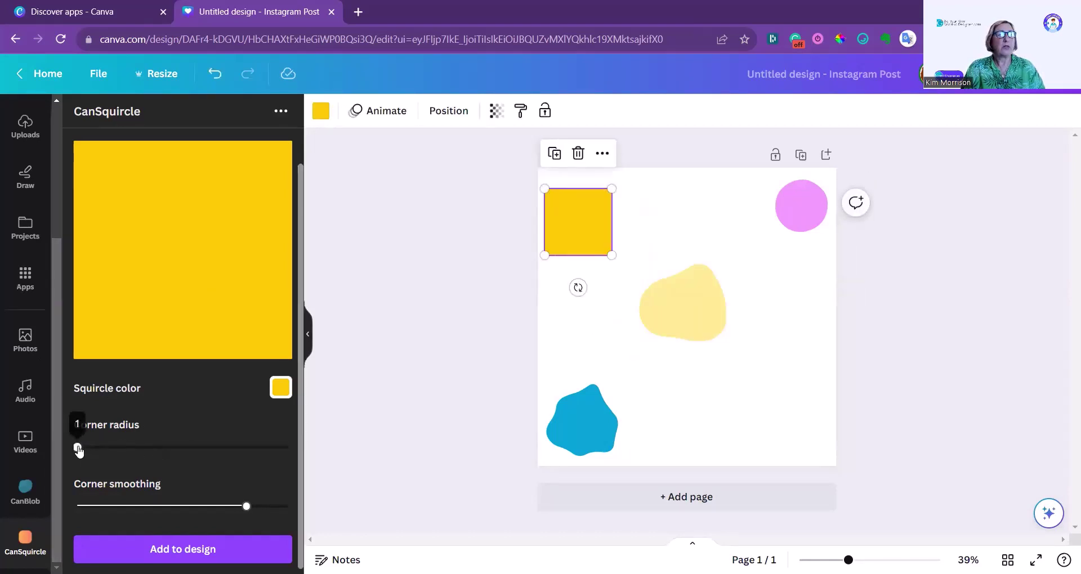
Step: Set the squircle's corner radius to 100 and add the resulting circle, made smaller, to the page's lower-right corner
drag(79, 450, 303, 450)
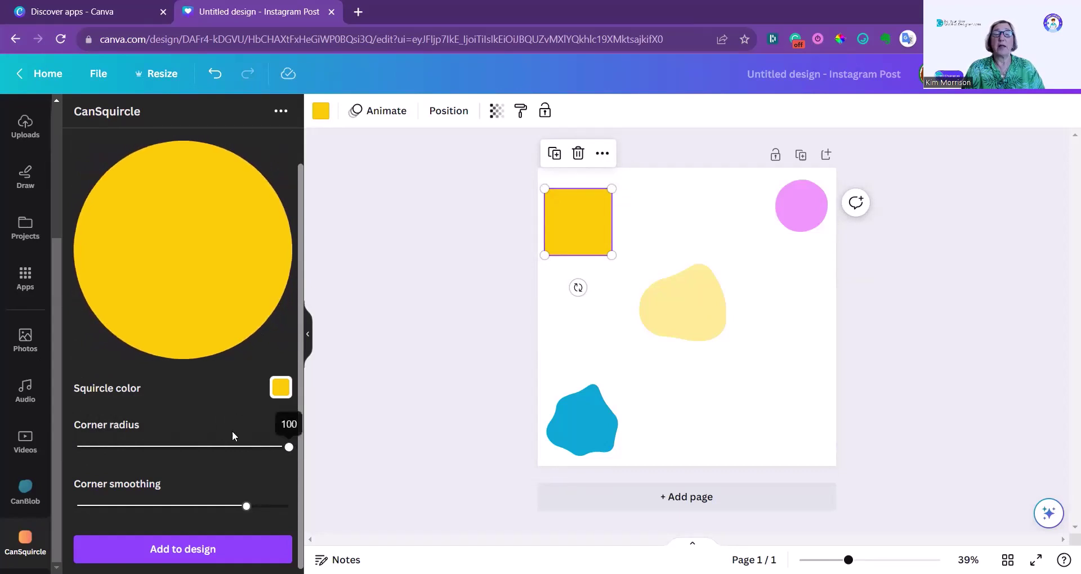
click(169, 290)
drag(704, 338, 758, 376)
Step: Move the pale yellow blob towards the left and add a smaller squircle with corner radius 50 between the two circles on the right
drag(684, 320, 619, 324)
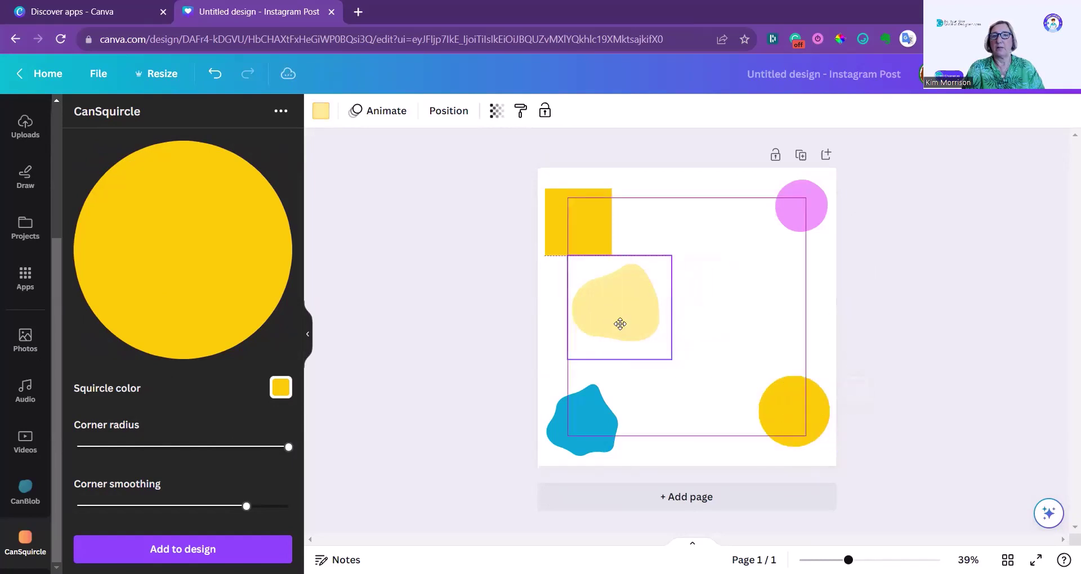
drag(280, 451, 178, 453)
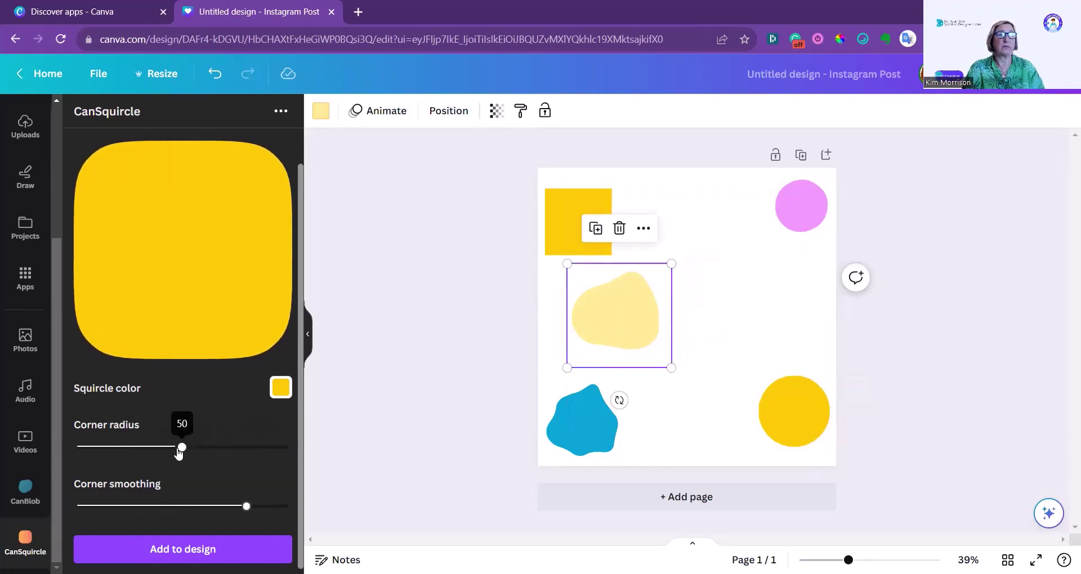
click(201, 291)
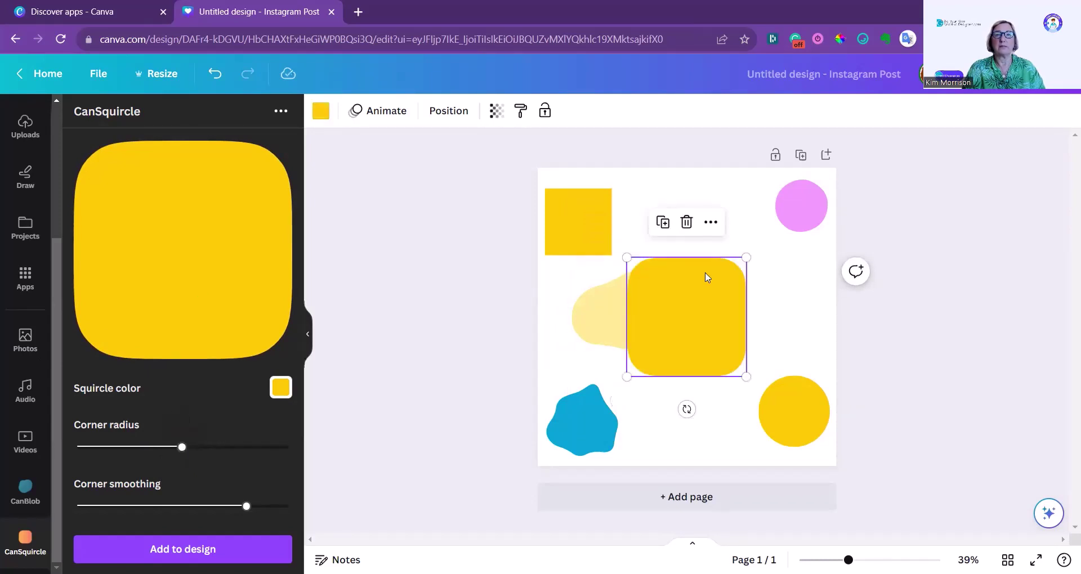
drag(670, 315, 758, 276)
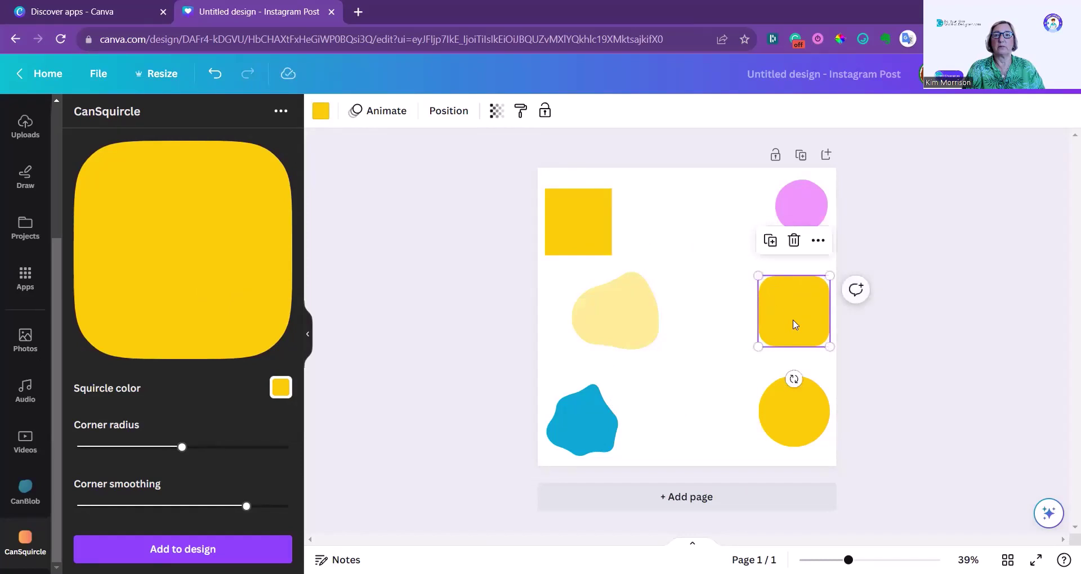
Step: Lower the squircle's corner smoothing to a medium level and collapse the CanSquircle options
mouse_move(246, 507)
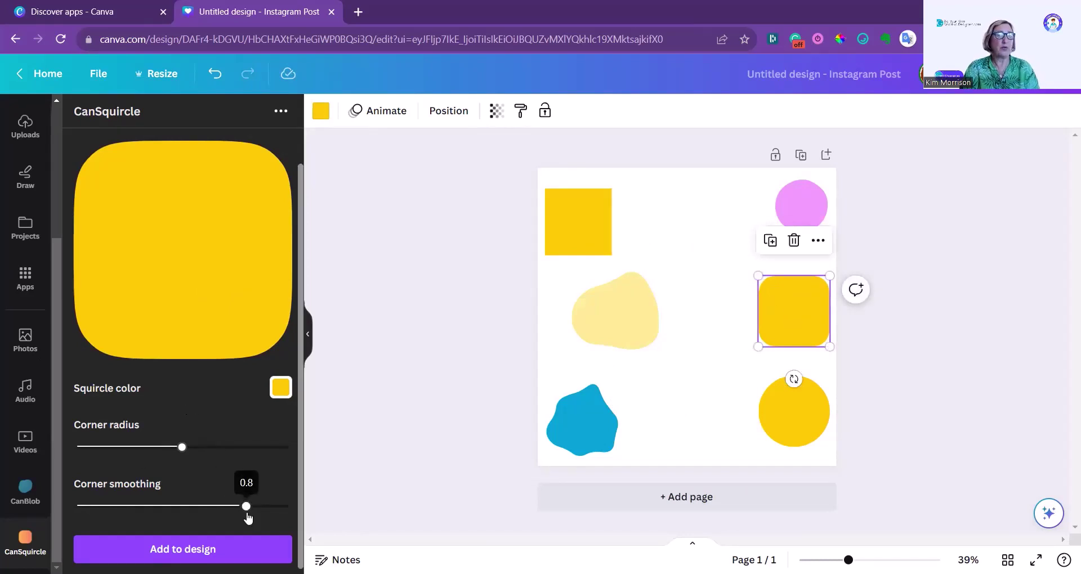
drag(246, 507, 193, 509)
click(235, 539)
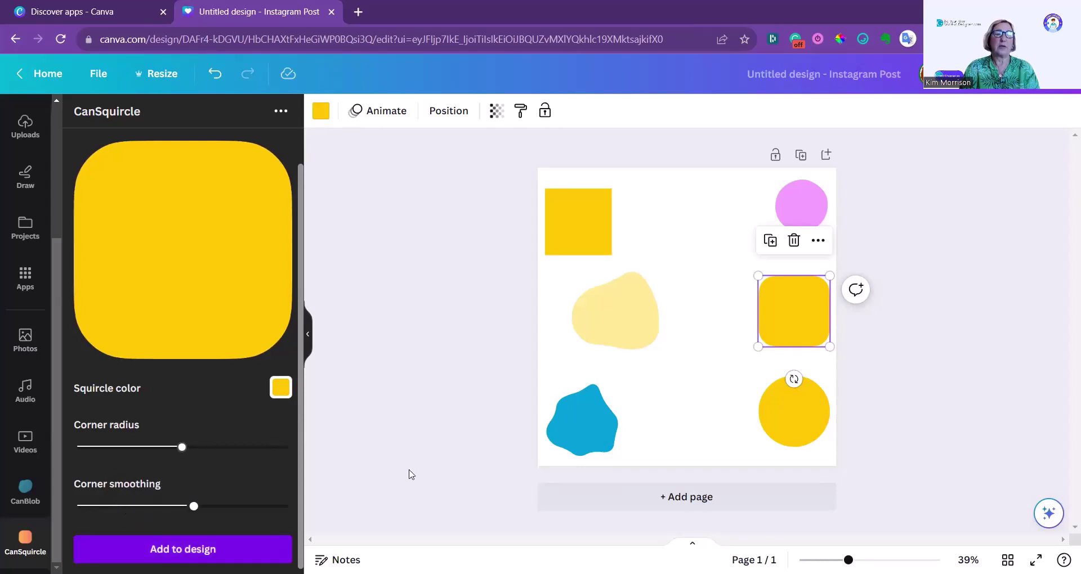
click(309, 337)
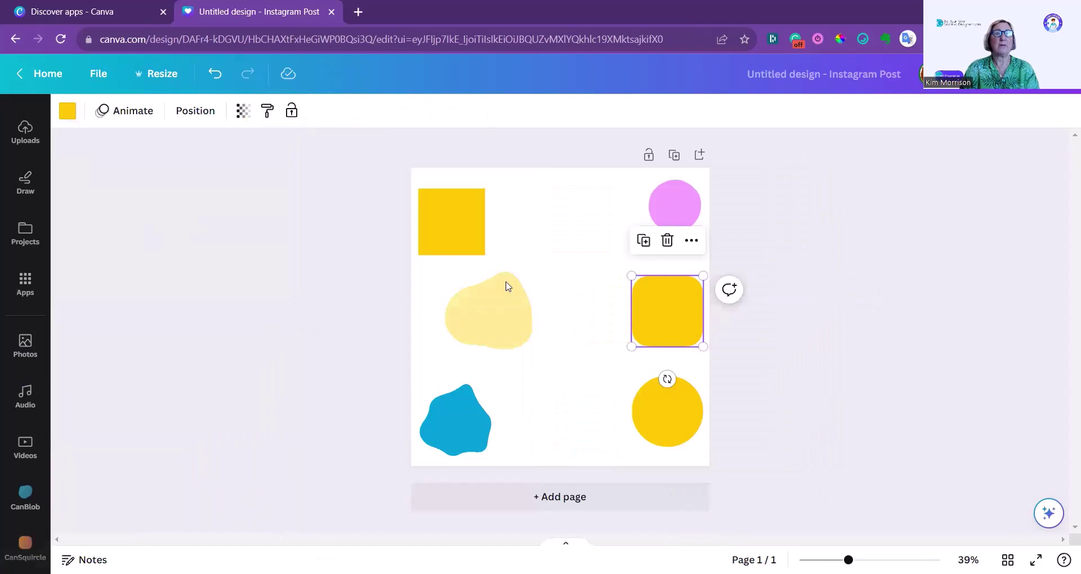
Step: Recolour the rounded square green and the circle below it light purple, and move the pale yellow blob to the page's left edge
click(67, 113)
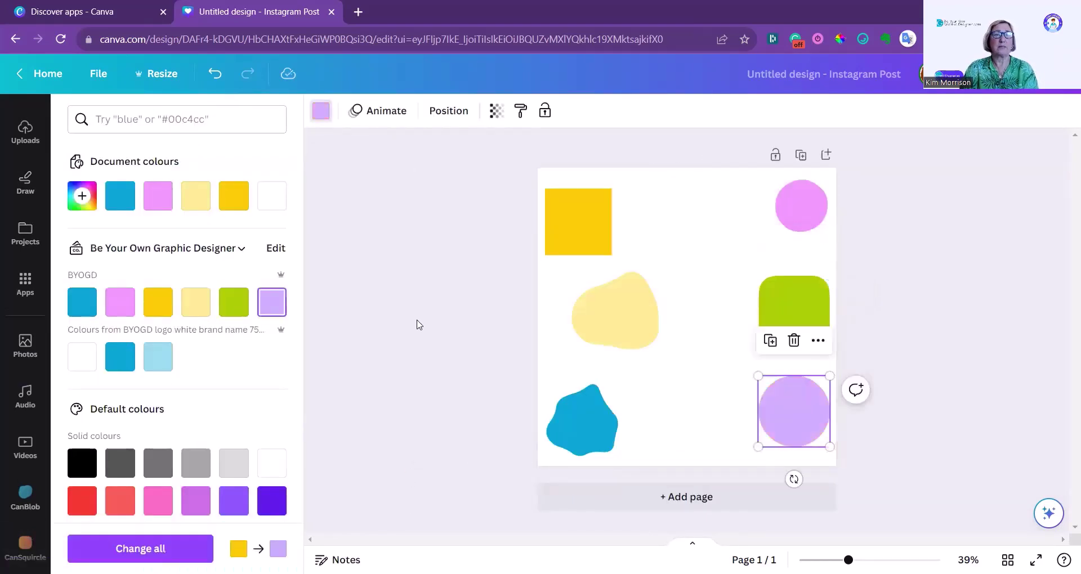
key(Escape)
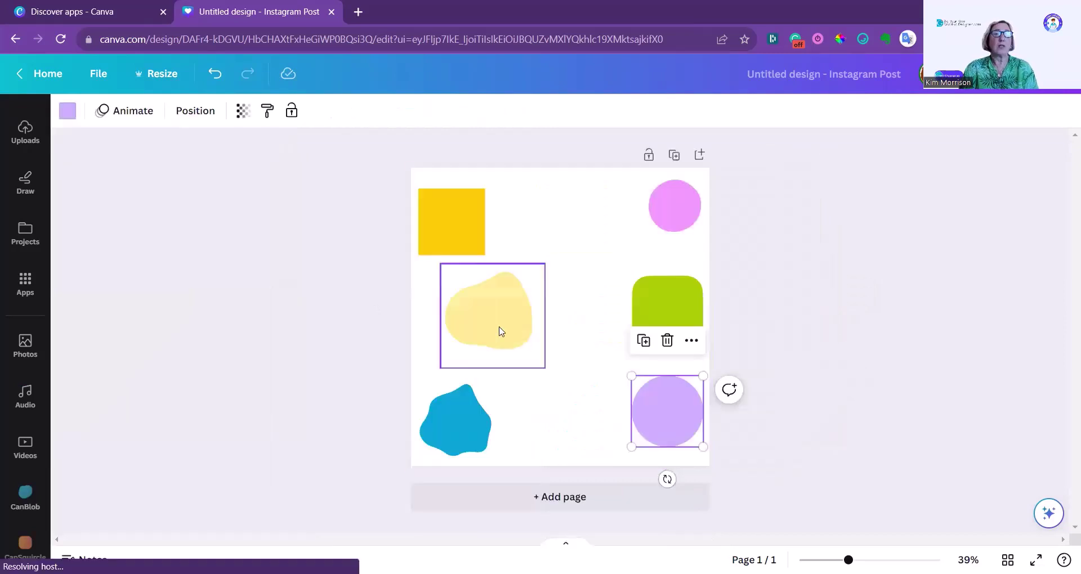
mouse_move(481, 307)
mouse_down()
mouse_move(463, 309)
mouse_move(482, 316)
mouse_up()
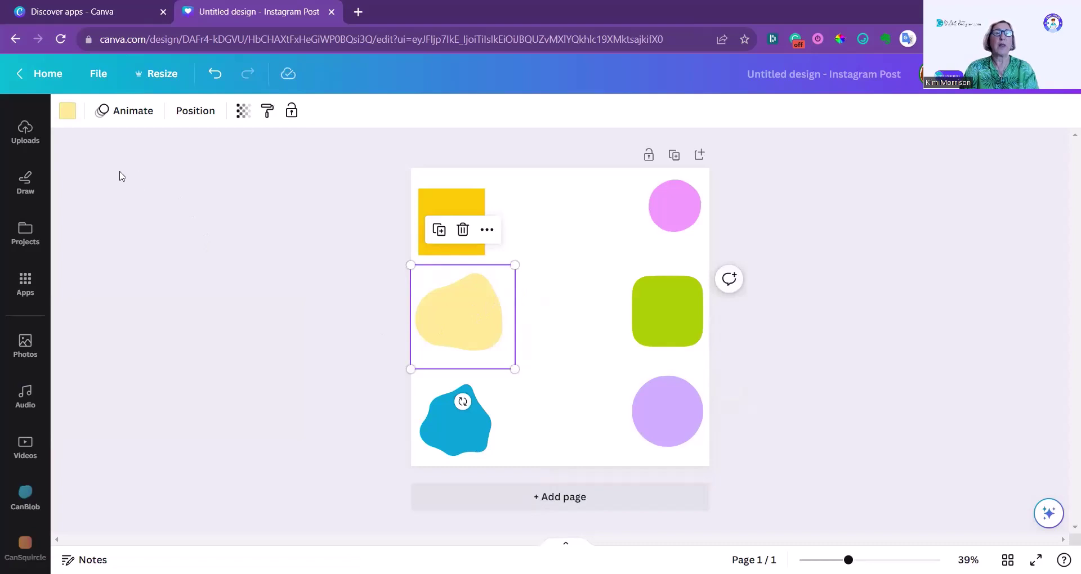
Step: Preview the Simple, Sleek, Fun, Party and Disco page animations on the arranged shapes
click(140, 110)
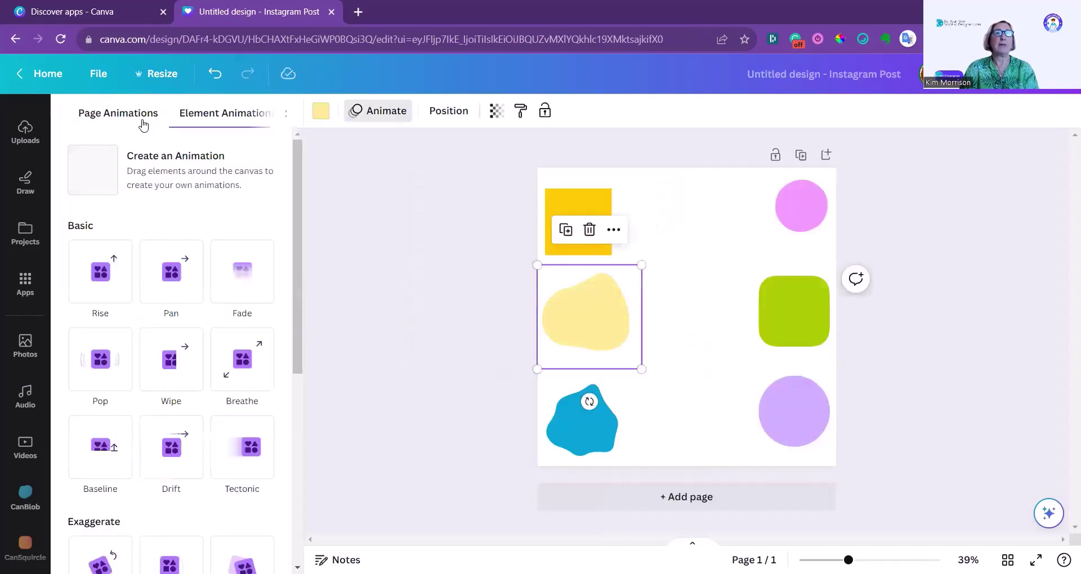
click(116, 114)
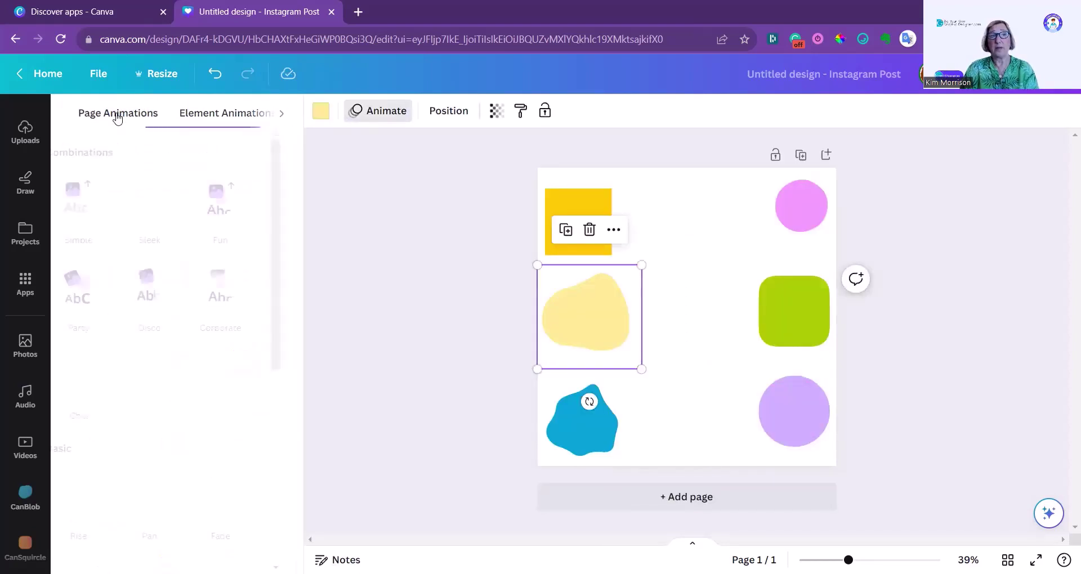
click(98, 208)
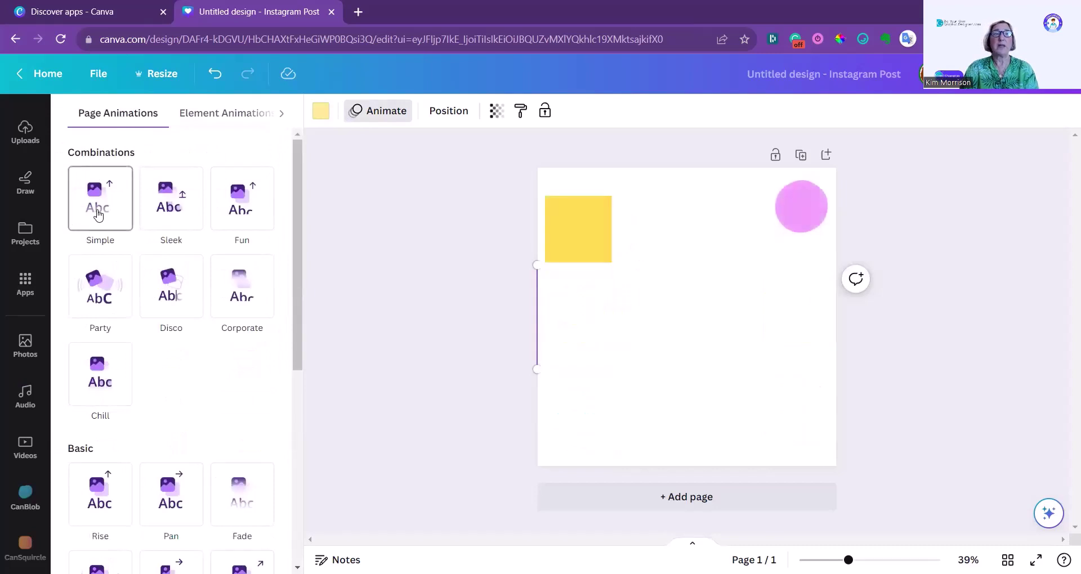
click(171, 201)
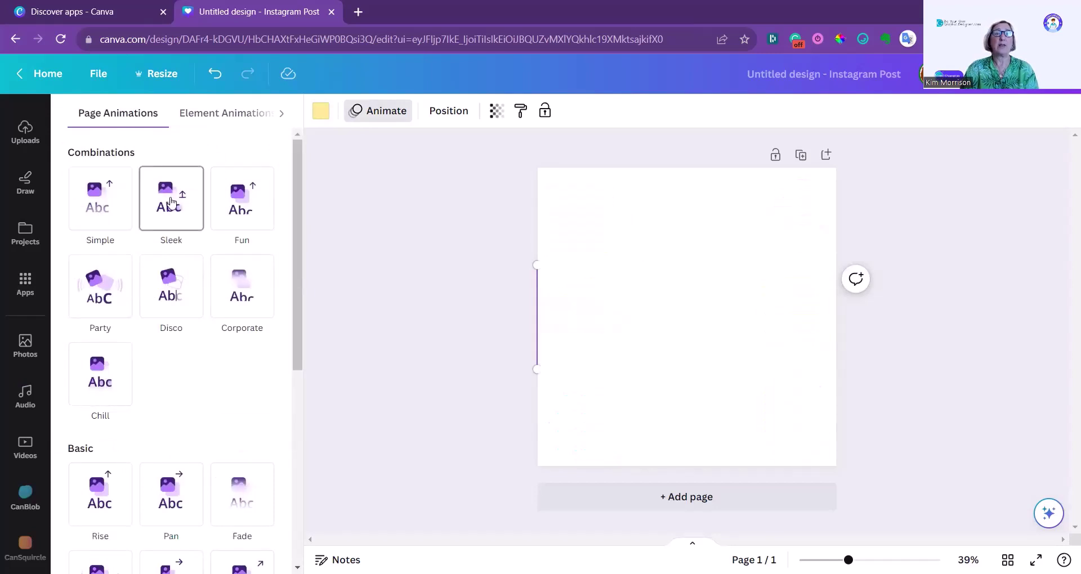
click(244, 201)
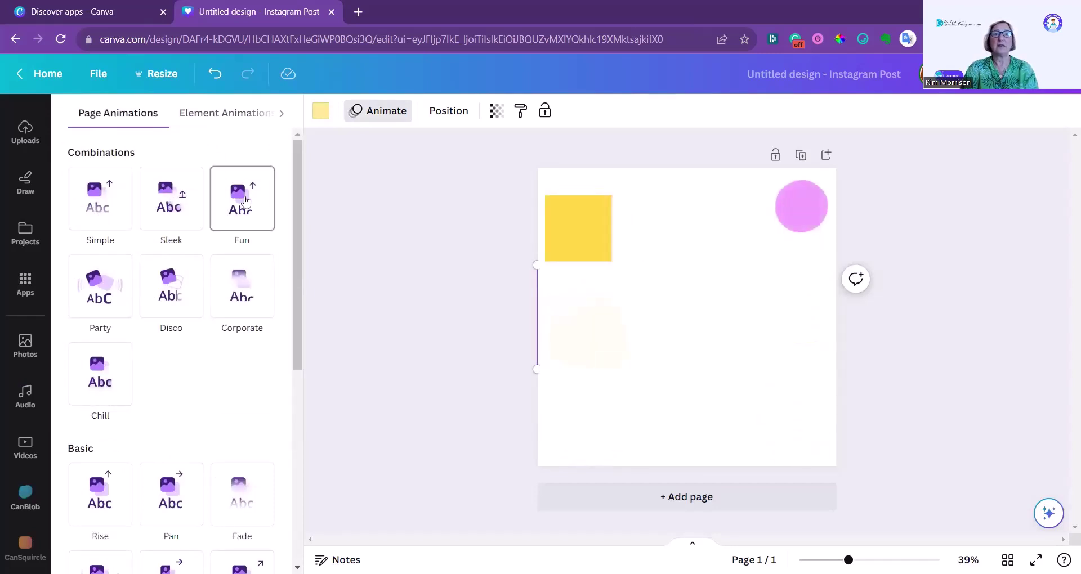
click(97, 297)
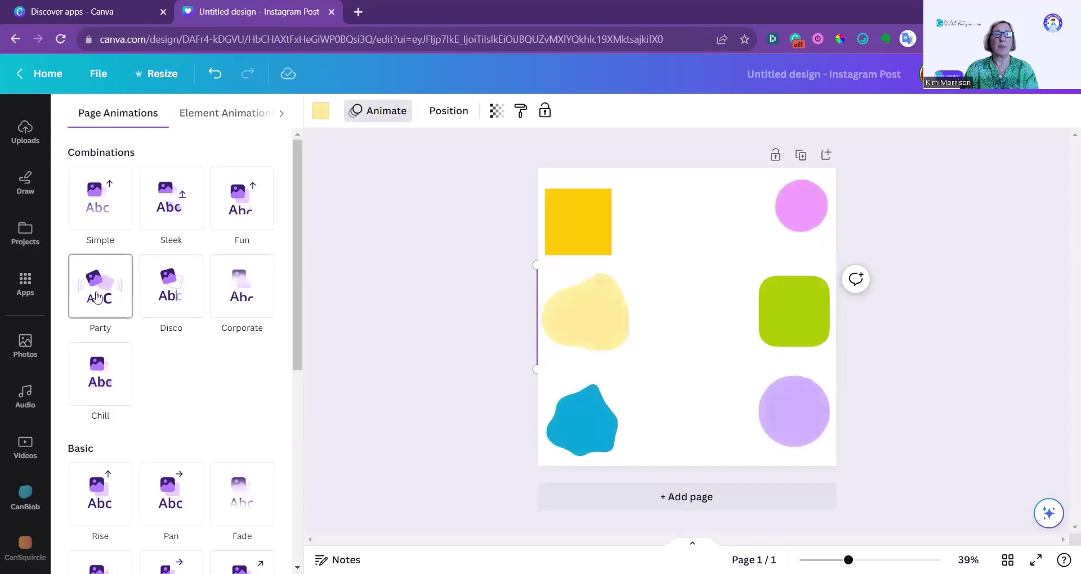
click(177, 295)
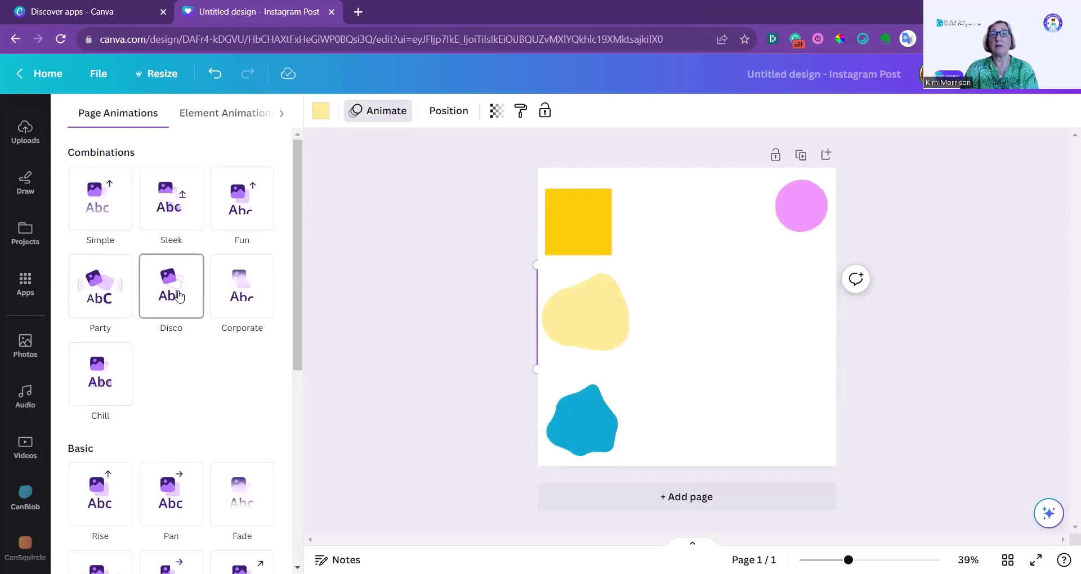